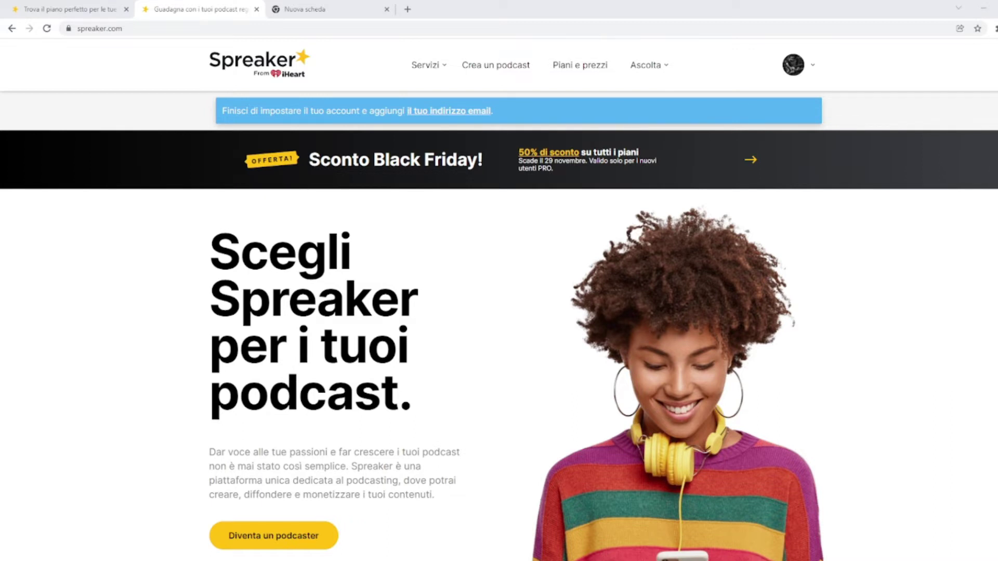
Scroll the signed-in homepage past 'Guadagna ad ogni ascolto' and reveal the Servizi menu
scroll(499, 326, down, 1)
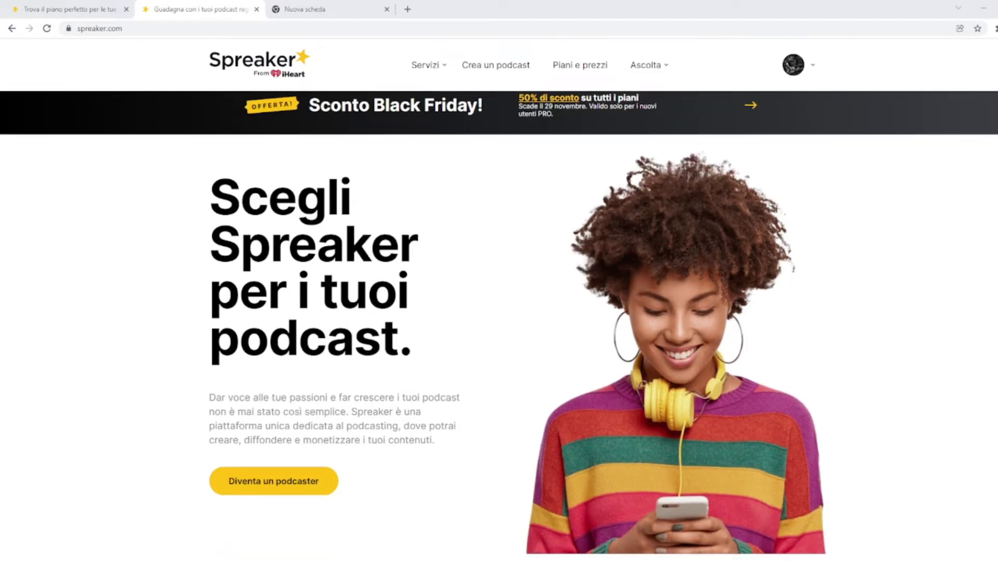
scroll(499, 325, down, 1)
scroll(499, 326, down, 13)
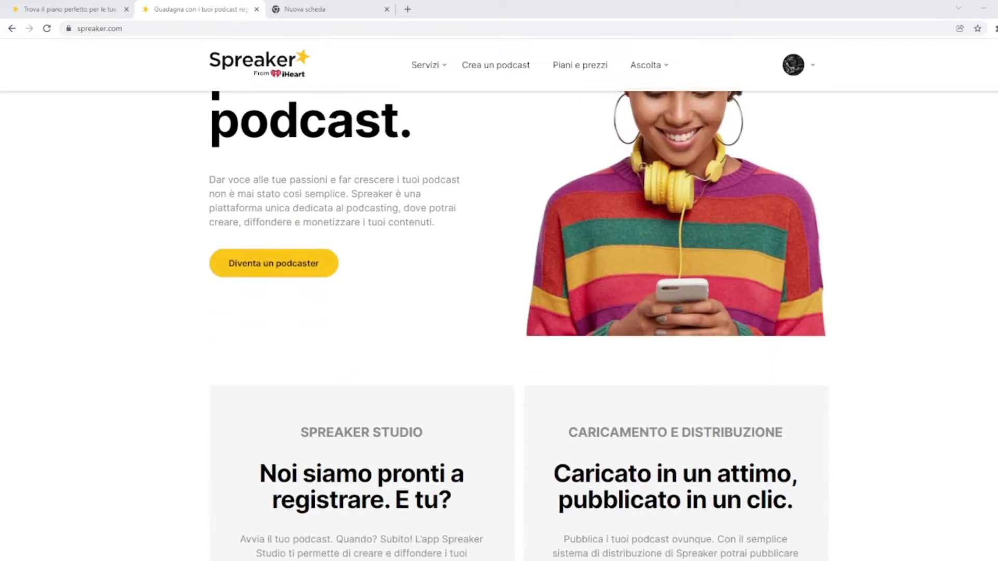
scroll(499, 326, up, 3)
scroll(499, 326, down, 8)
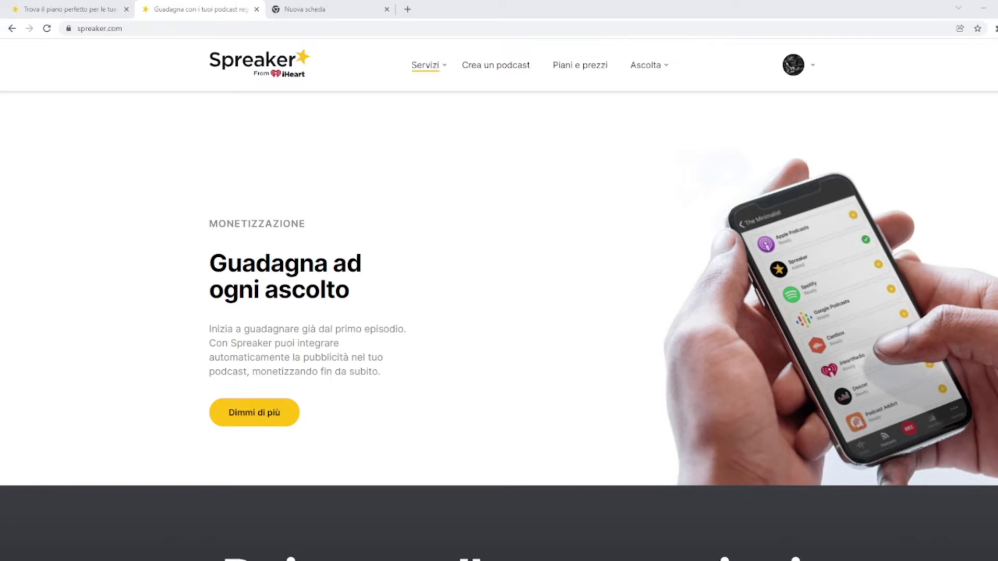
click(425, 64)
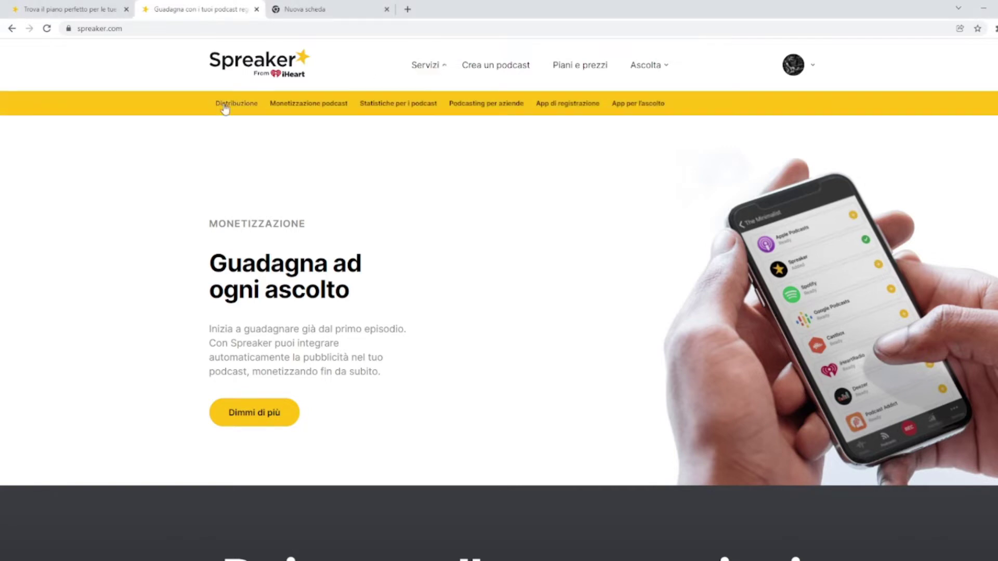
scroll(313, 101, up, 2)
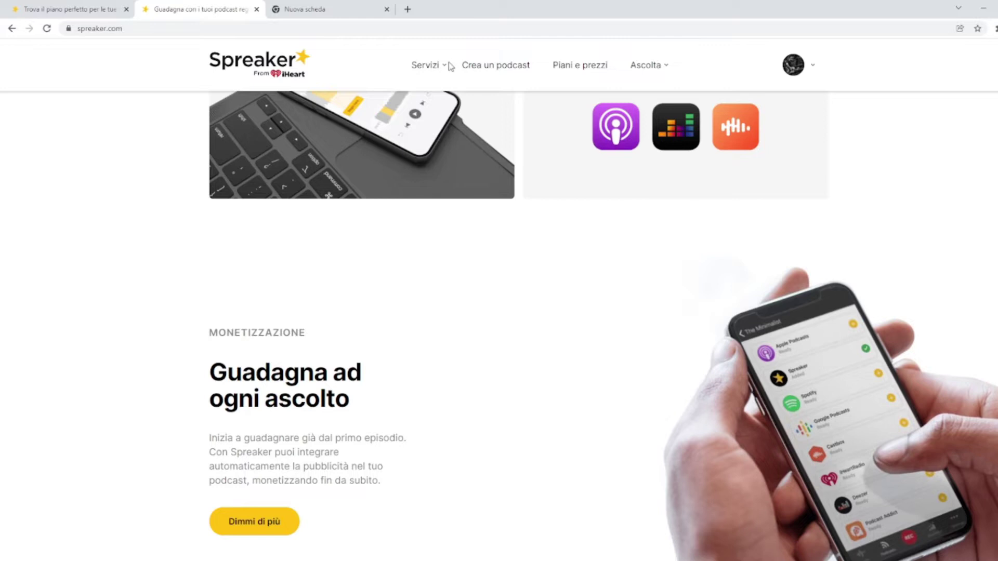
Browse the Distribuzione page, then move on to Servizi > Monetizzazione podcast
mouse_move(447, 63)
click(242, 103)
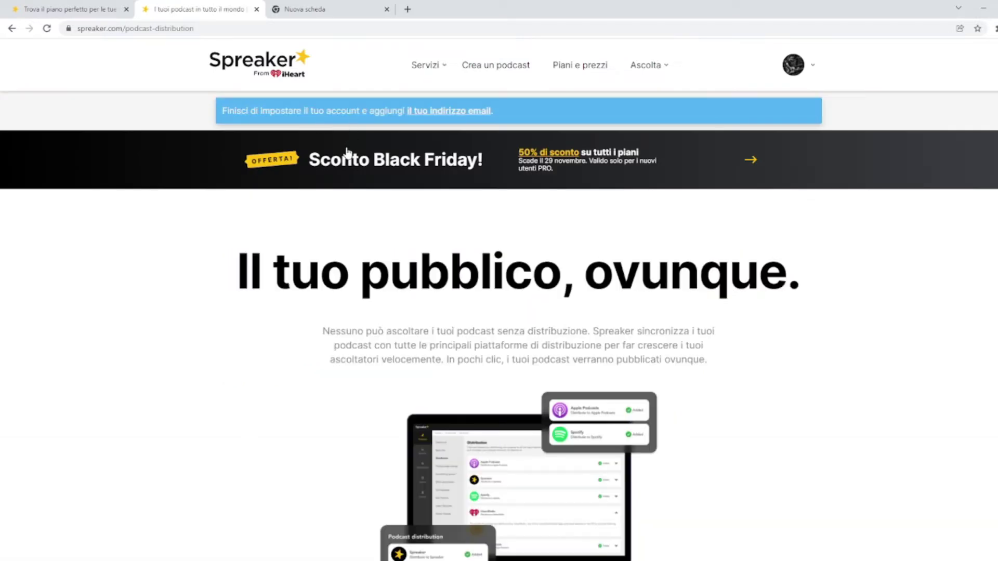
scroll(338, 227, down, 3)
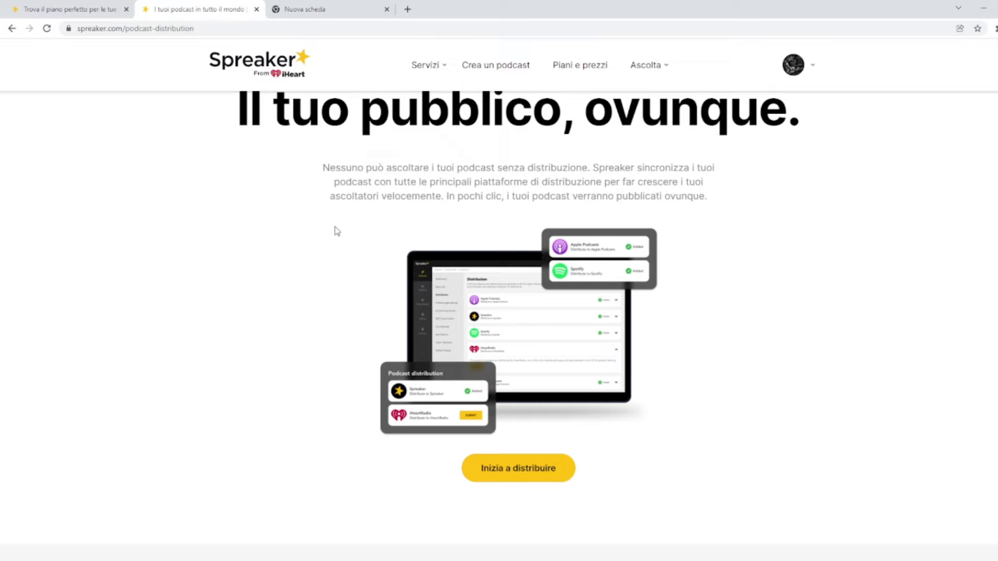
scroll(337, 232, down, 5)
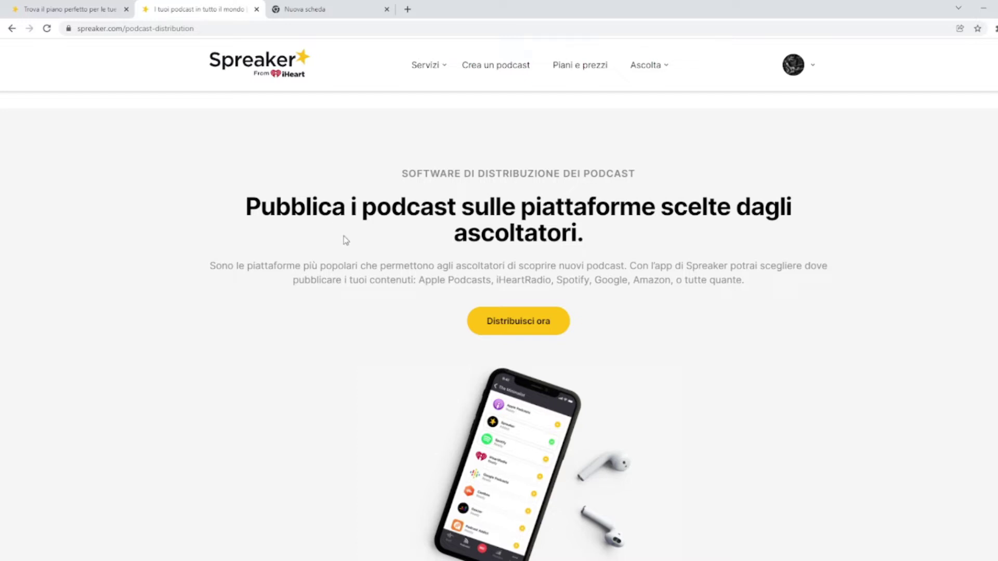
click(425, 65)
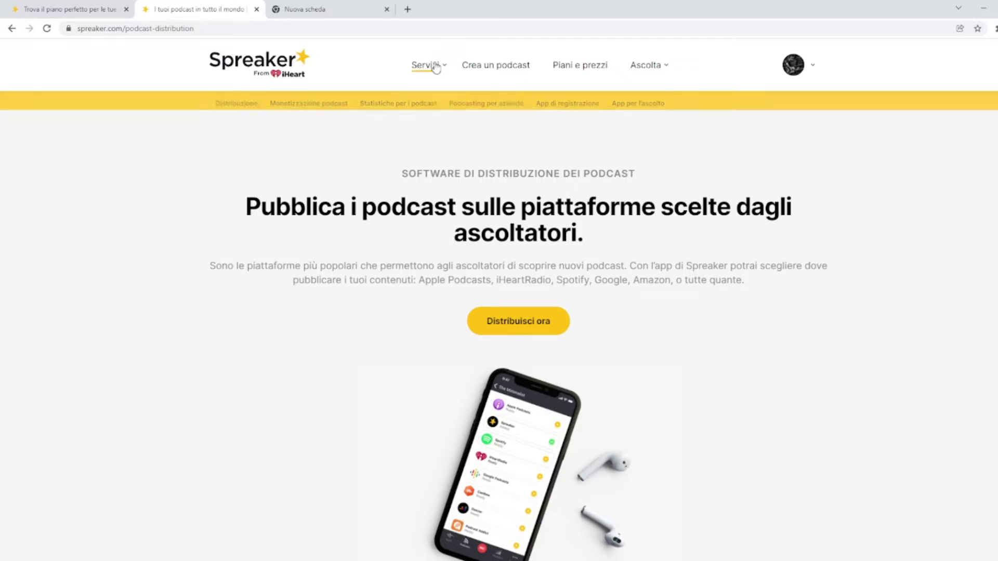
click(326, 104)
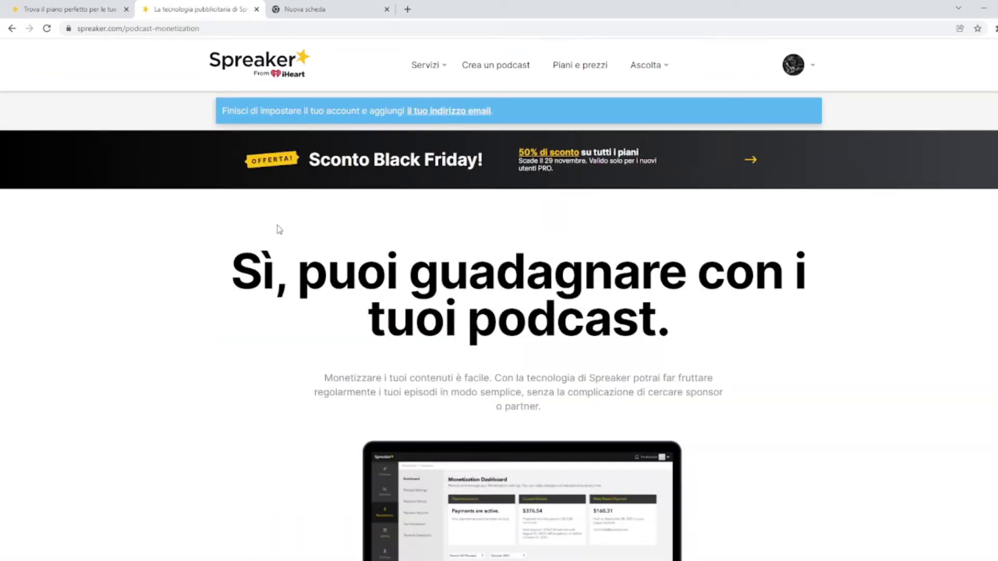
scroll(279, 229, down, 3)
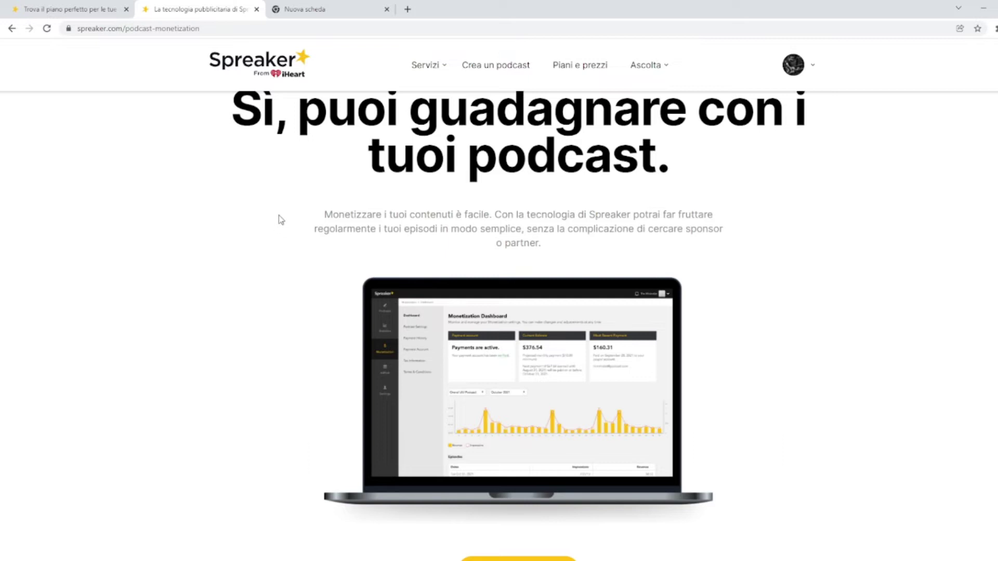
scroll(288, 210, down, 4)
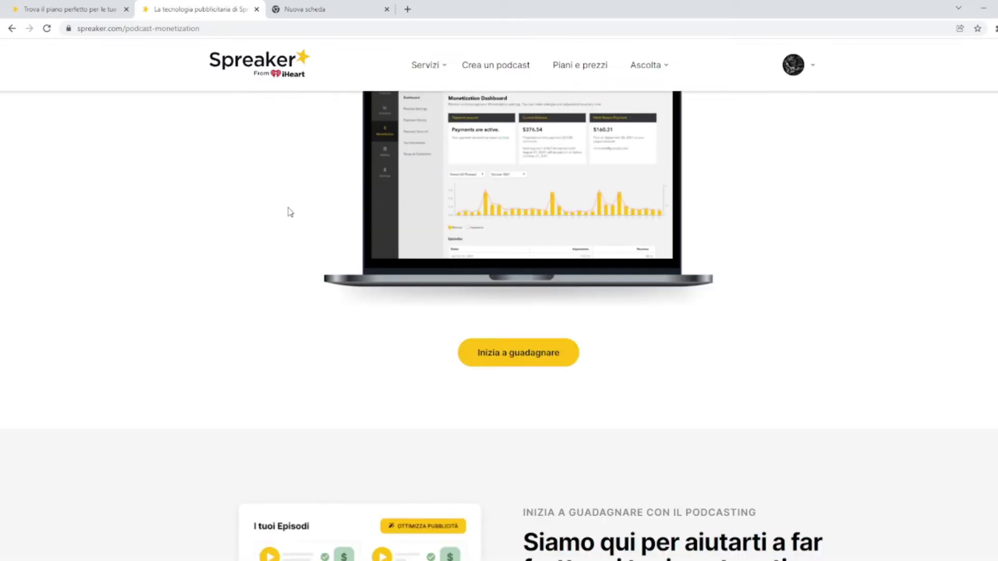
scroll(290, 212, down, 3)
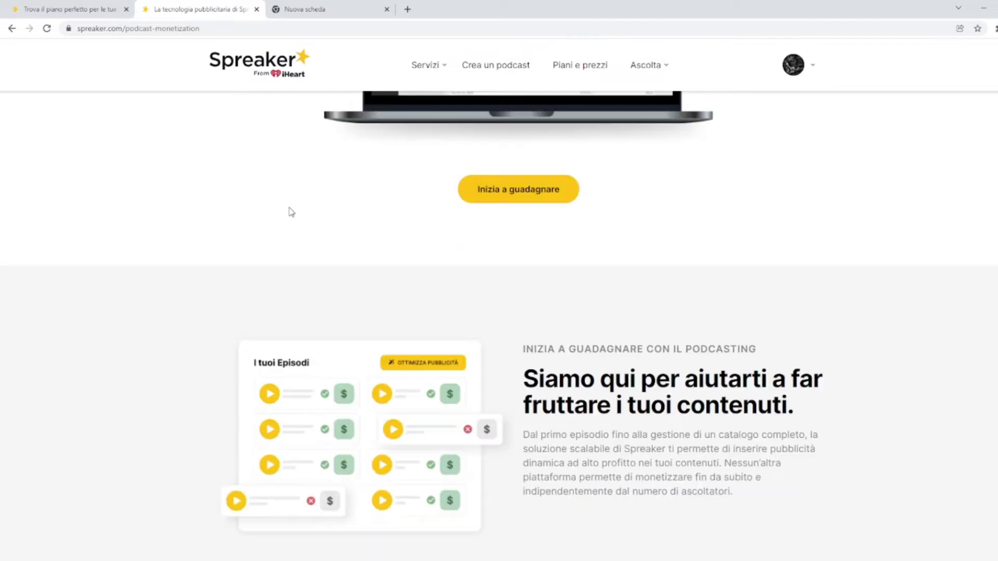
scroll(290, 212, down, 7)
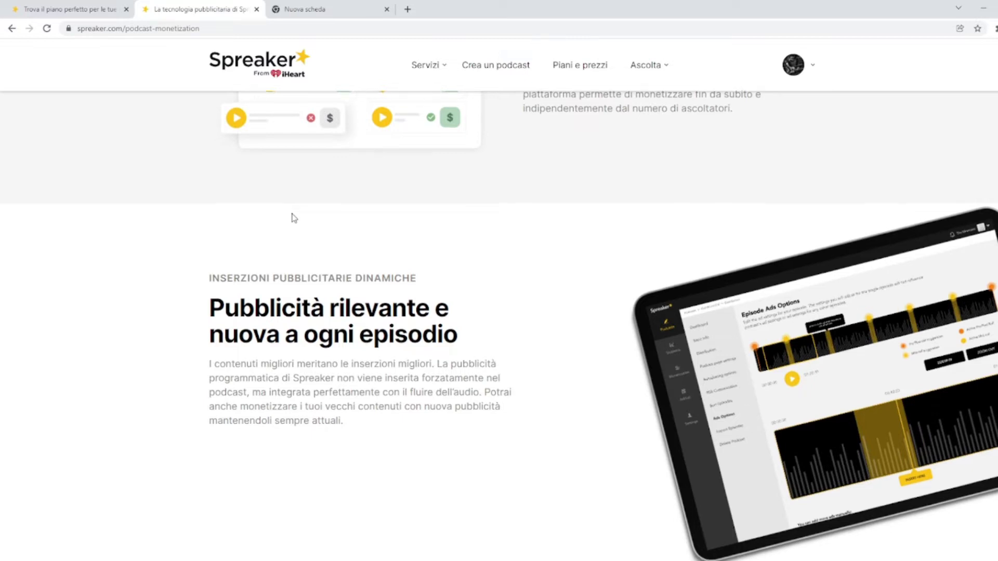
scroll(289, 216, down, 2)
scroll(290, 217, up, 12)
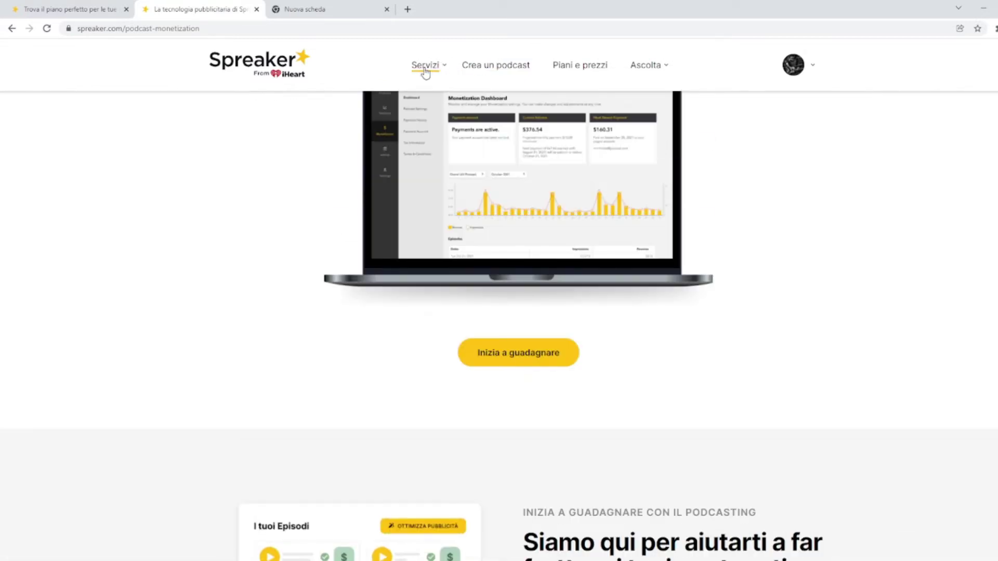
click(427, 67)
Open the podcast statistics page from Servizi and glance over it
click(364, 106)
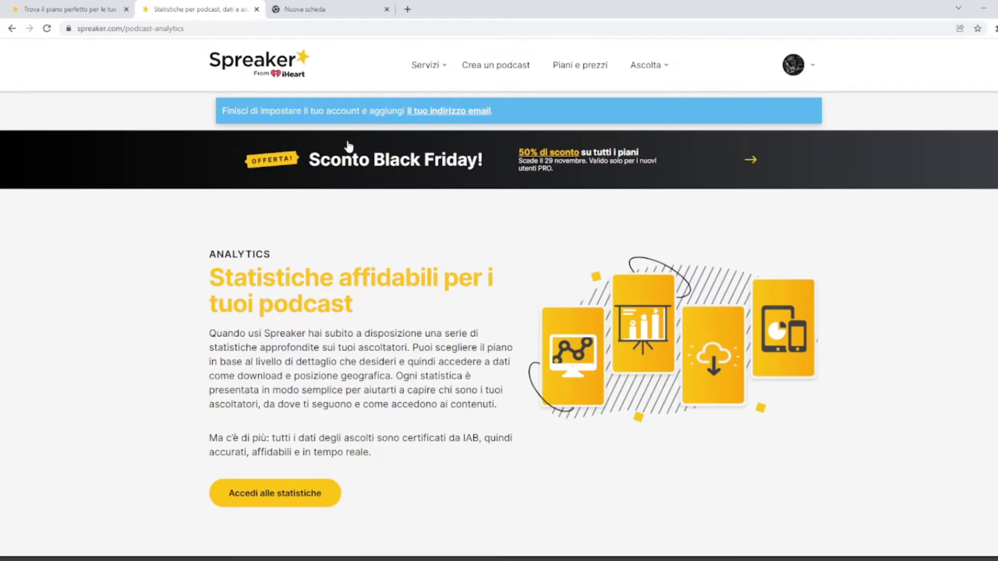
scroll(349, 145, down, 5)
scroll(364, 130, up, 5)
Open the recording-app page from Servizi and scroll down through it
click(436, 68)
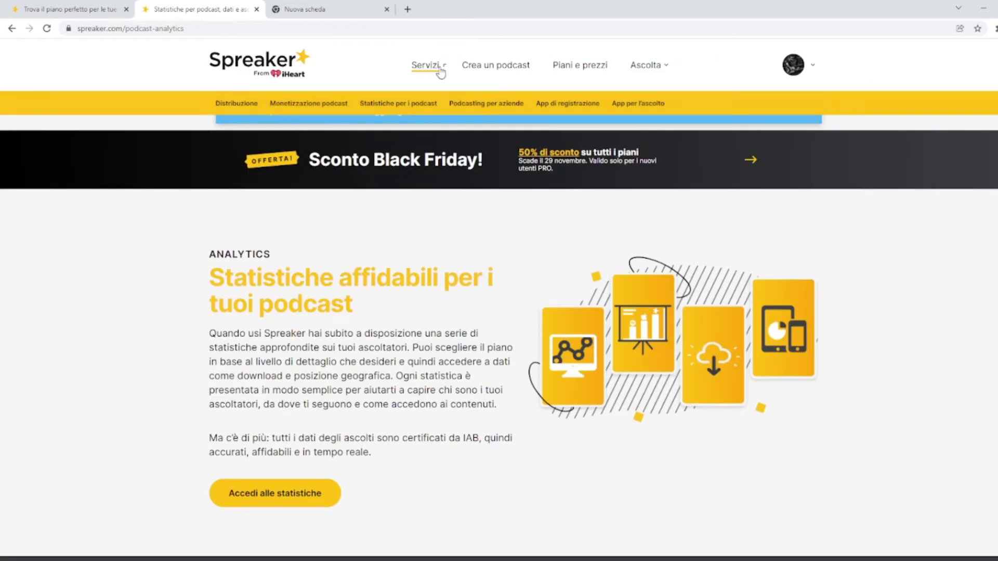
click(559, 109)
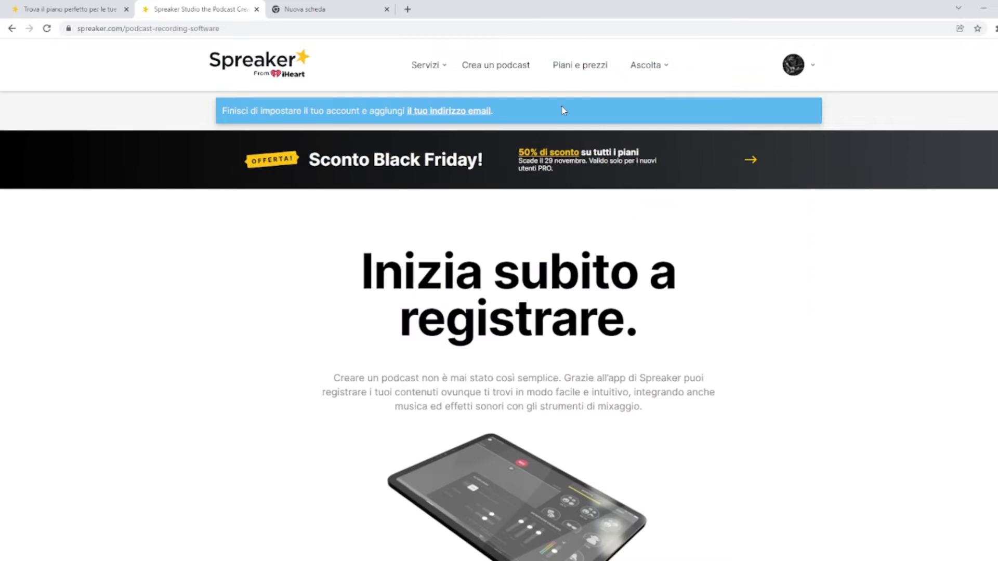
scroll(451, 329, down, 3)
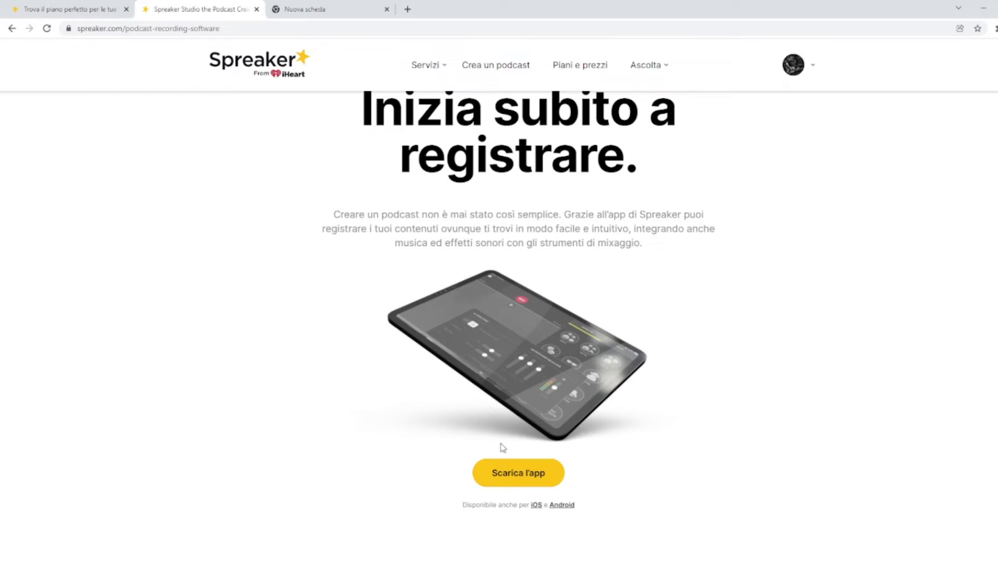
scroll(503, 448, down, 4)
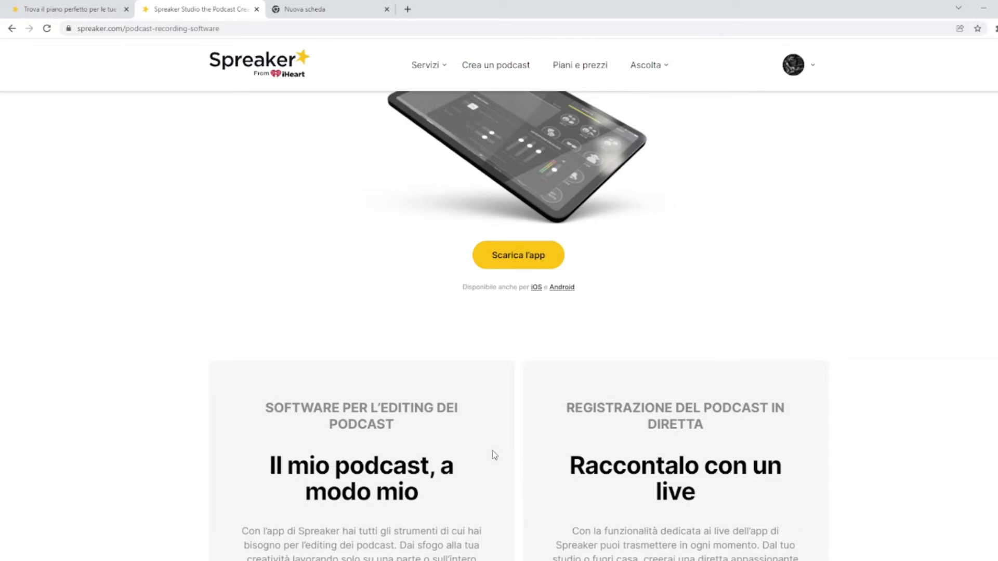
scroll(494, 456, up, 2)
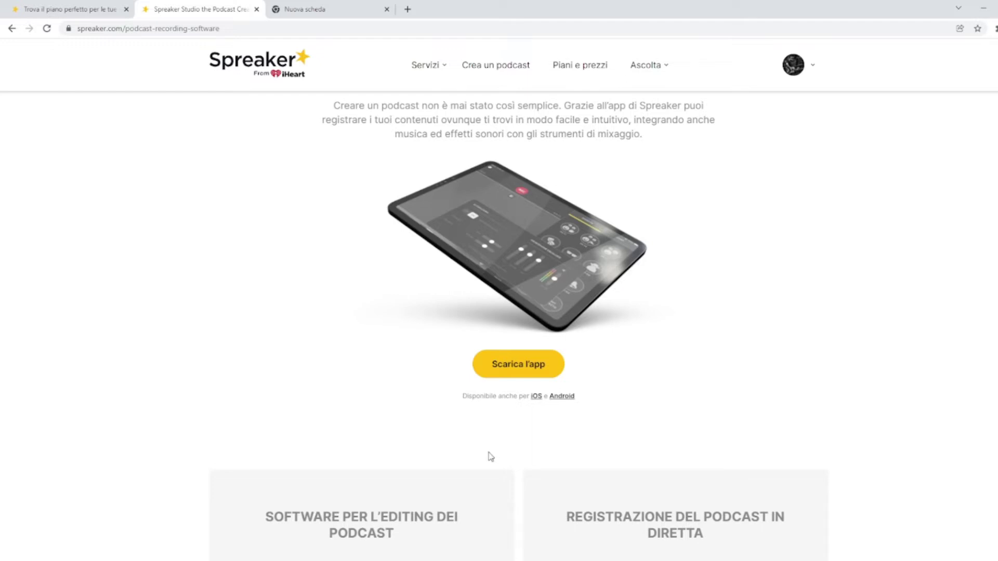
scroll(486, 448, down, 2)
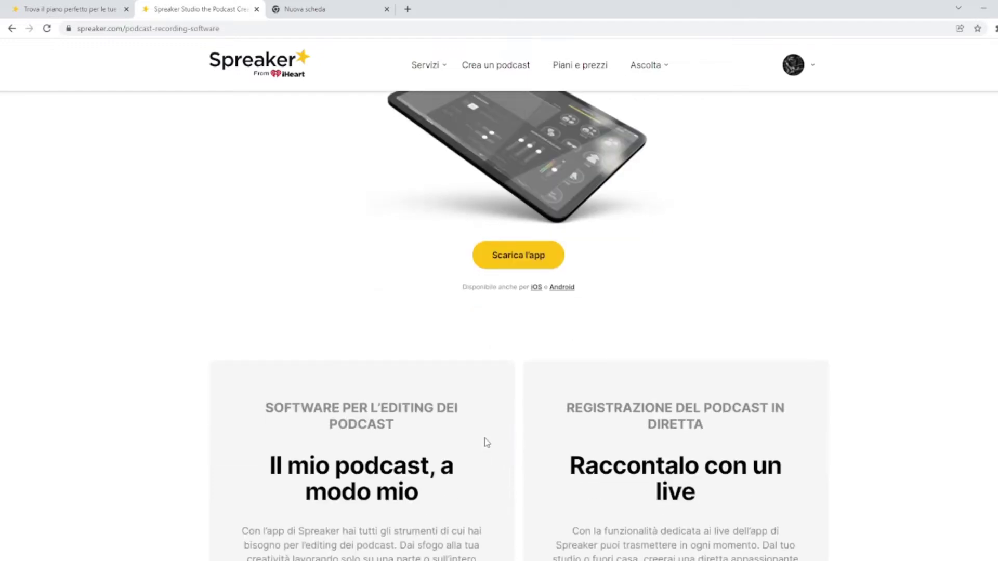
scroll(487, 442, down, 8)
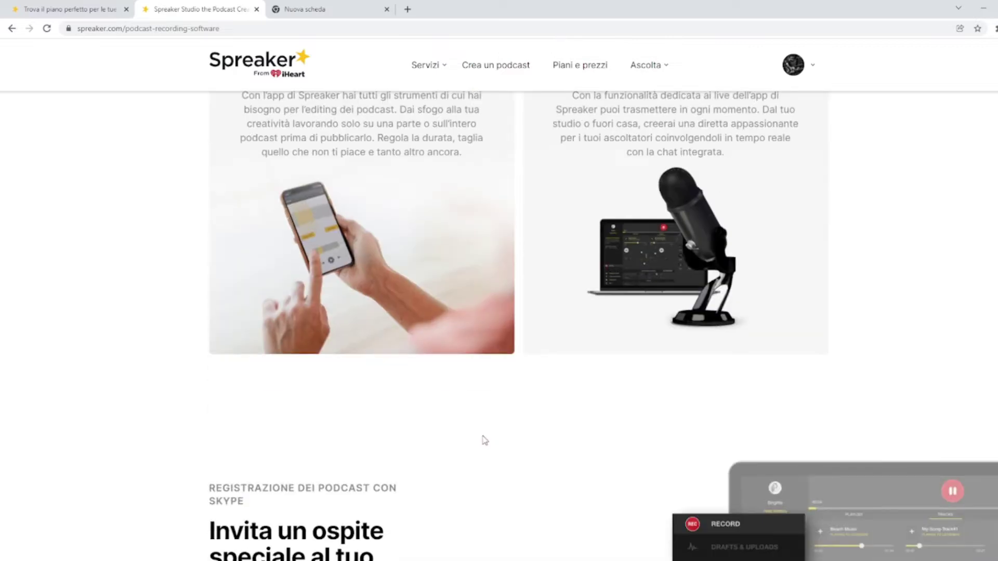
scroll(481, 437, down, 3)
Finish browsing the recording page and open Servizi > App per l'ascolto
scroll(485, 419, down, 5)
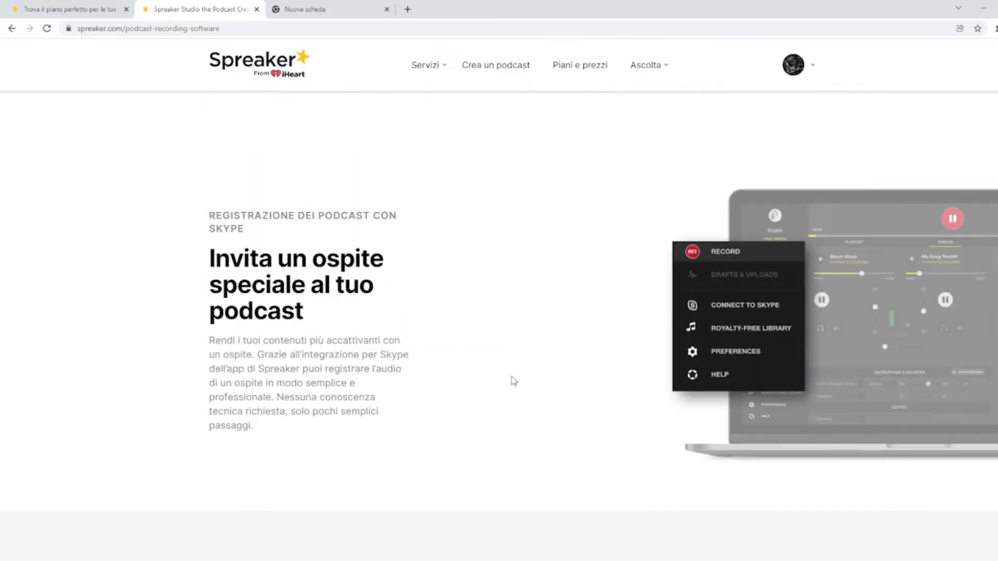
scroll(513, 381, down, 5)
scroll(515, 382, up, 10)
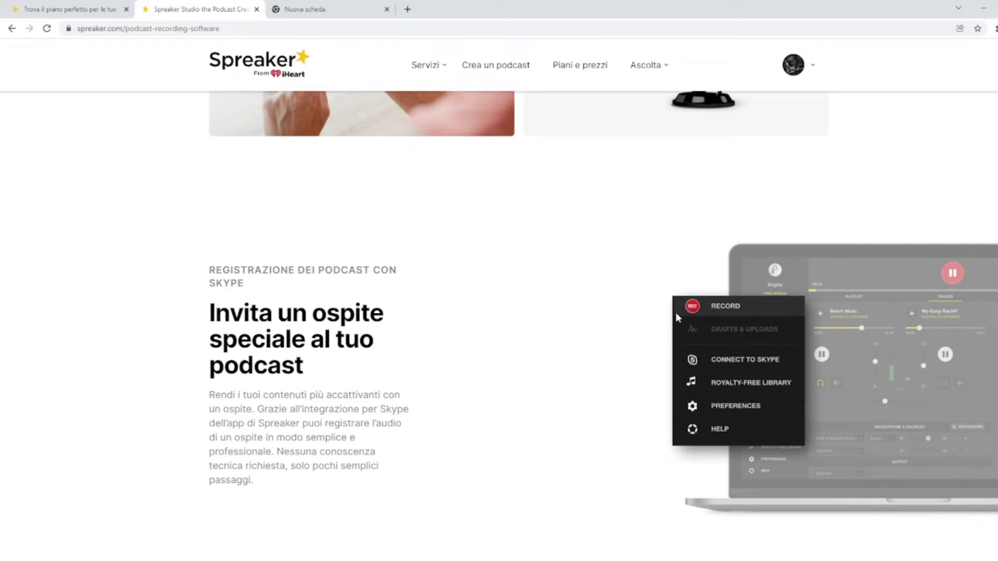
scroll(676, 313, down, 14)
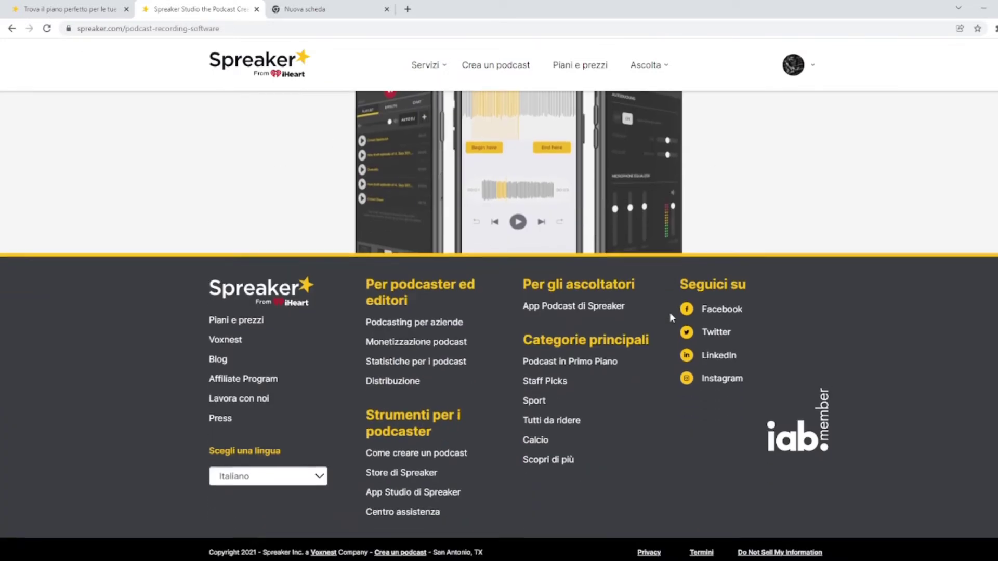
scroll(666, 313, up, 14)
mouse_move(429, 69)
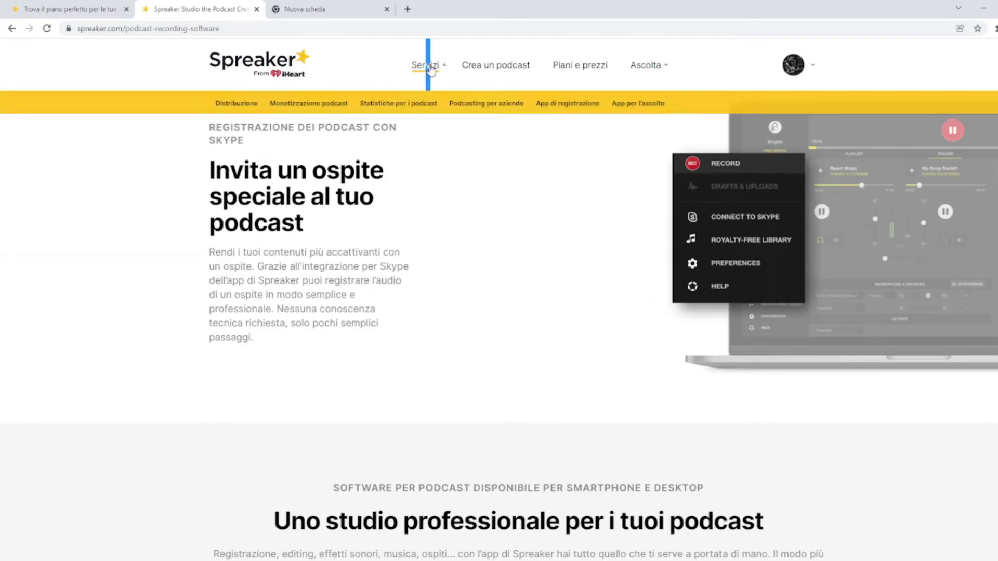
click(638, 104)
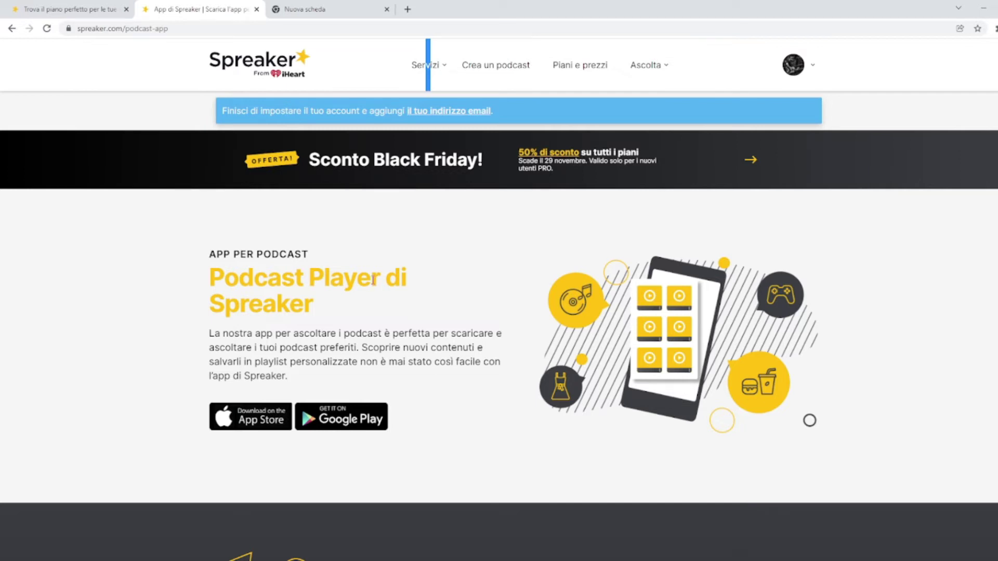
Open the 'Crea un podcast' guide from the Servizi menu and skim it
click(433, 66)
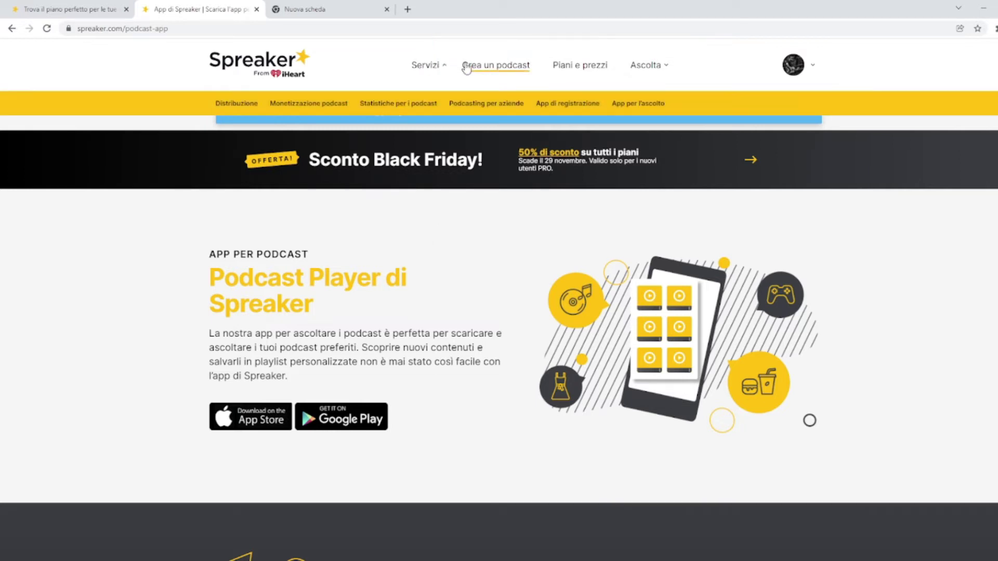
click(473, 69)
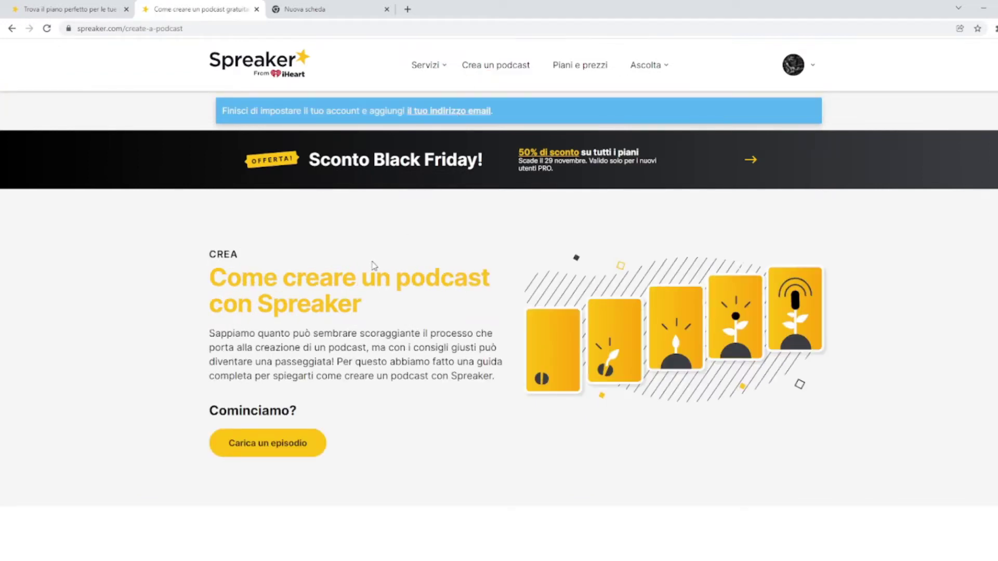
scroll(373, 265, down, 4)
scroll(373, 265, up, 4)
Open Piani e prezzi and review the On-Air Talent, Broadcaster and Anchorman plans
click(579, 66)
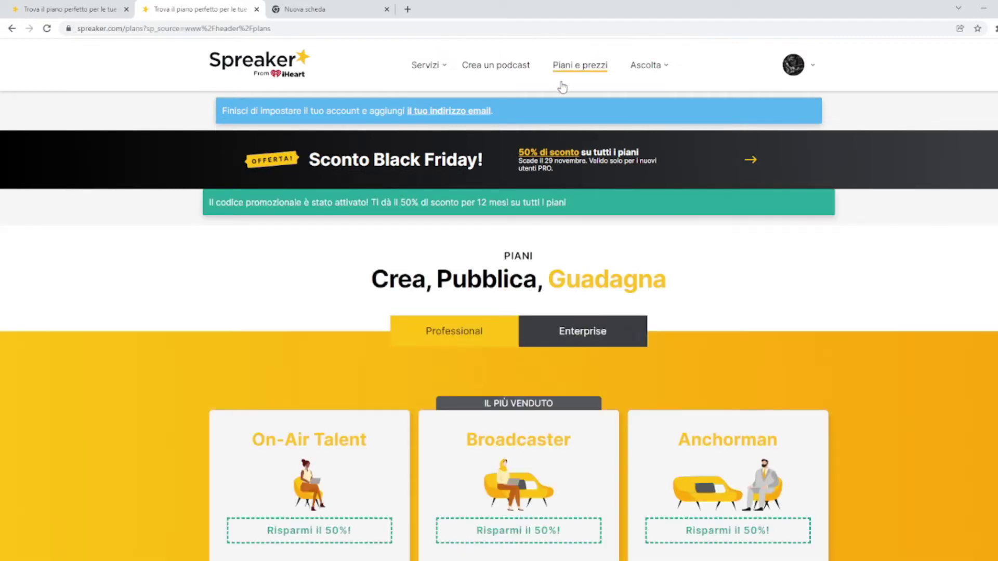
scroll(339, 234, down, 2)
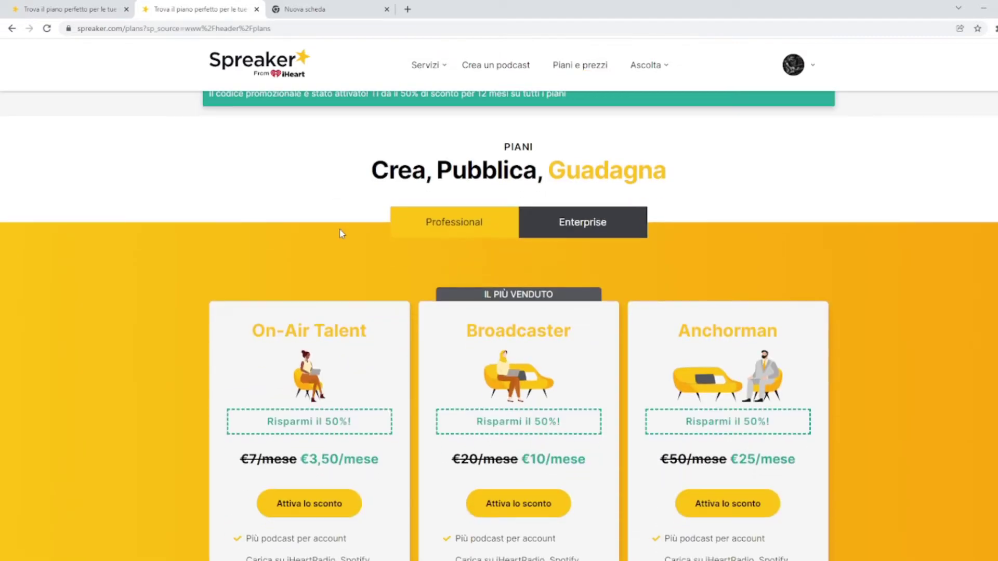
scroll(341, 232, down, 3)
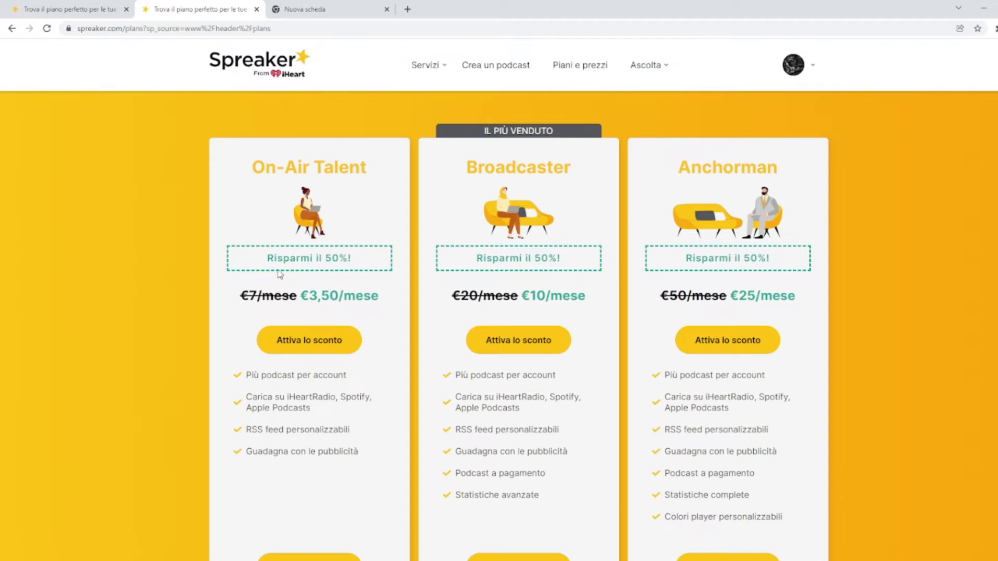
scroll(311, 276, down, 1)
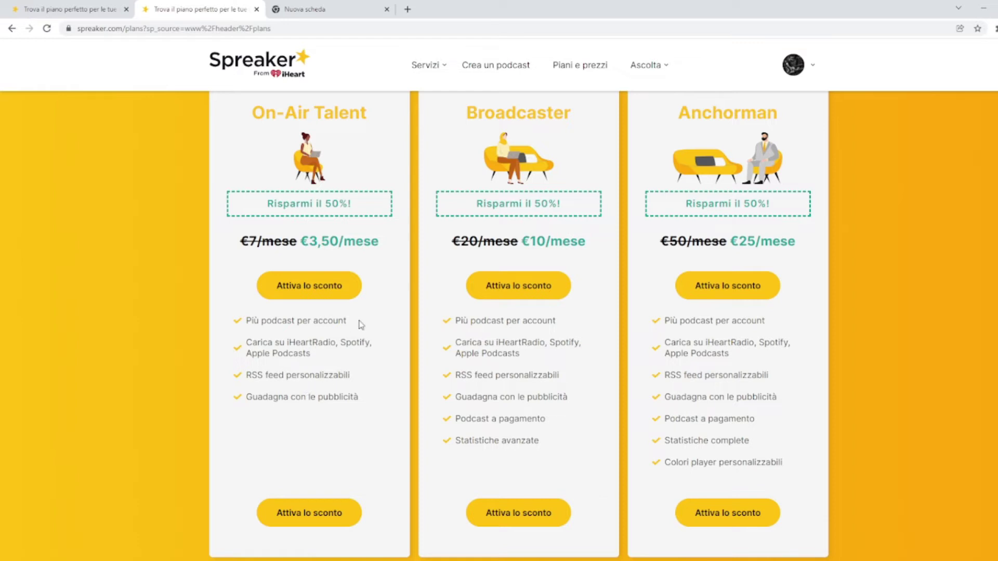
scroll(361, 325, up, 1)
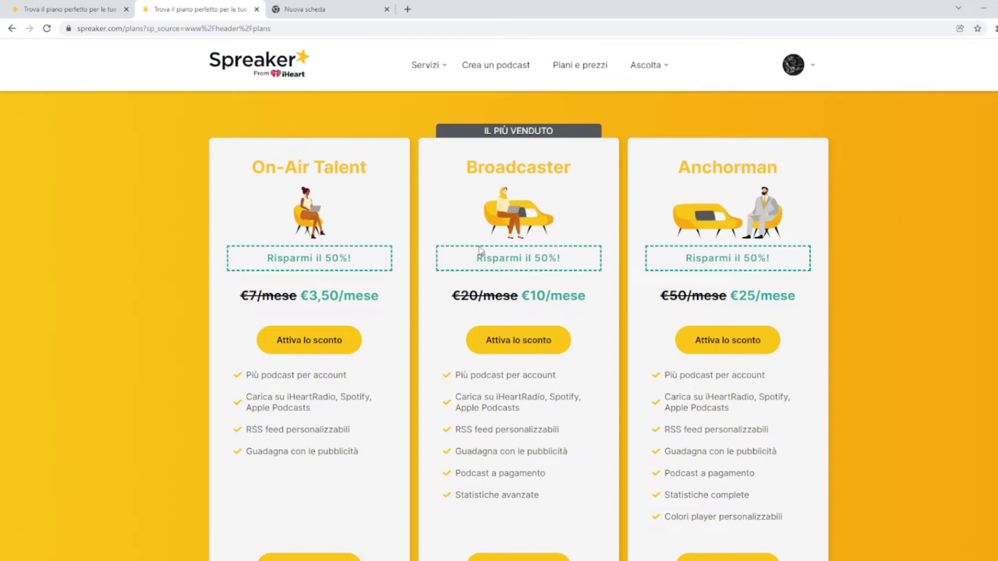
scroll(478, 254, down, 1)
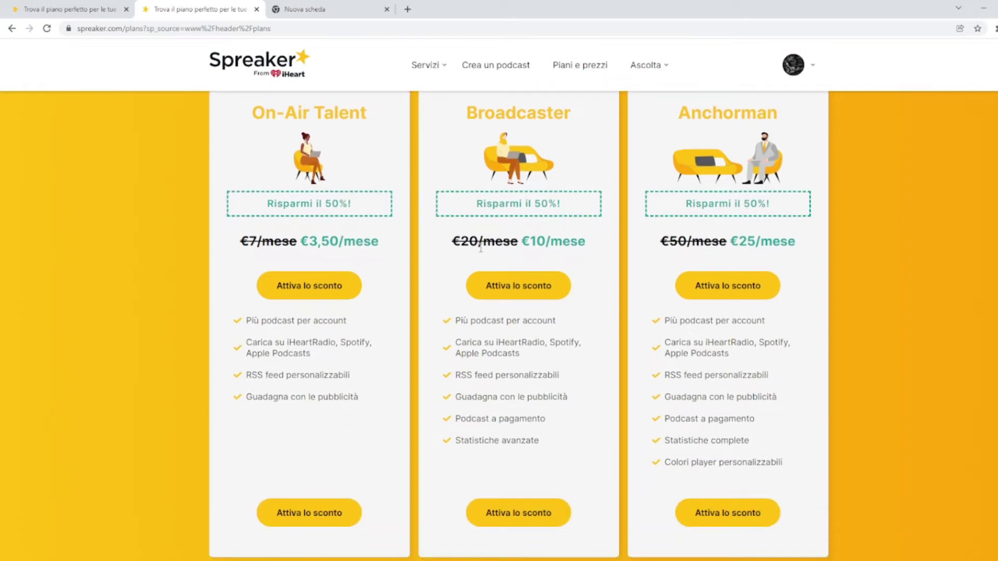
scroll(515, 256, up, 1)
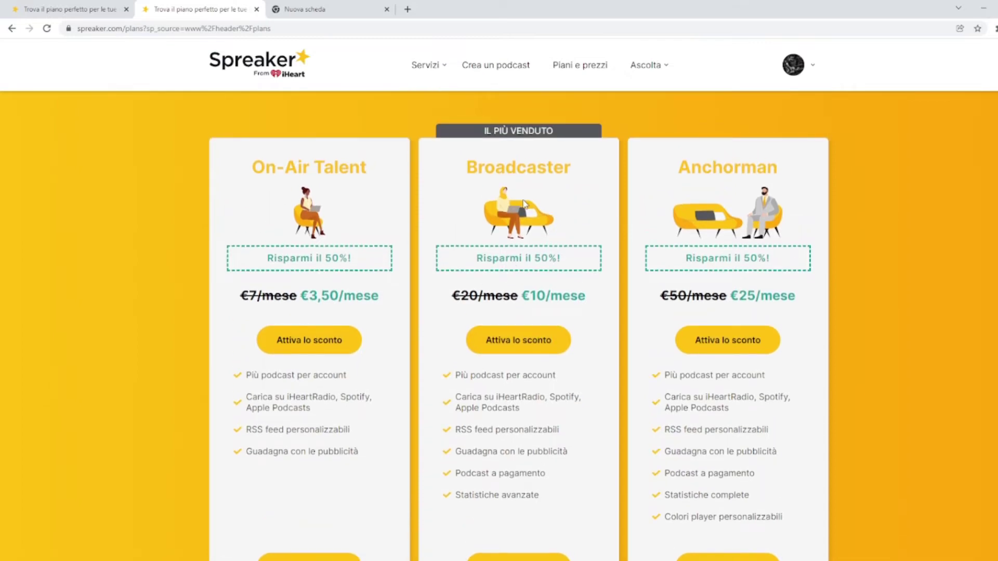
scroll(583, 314, down, 1)
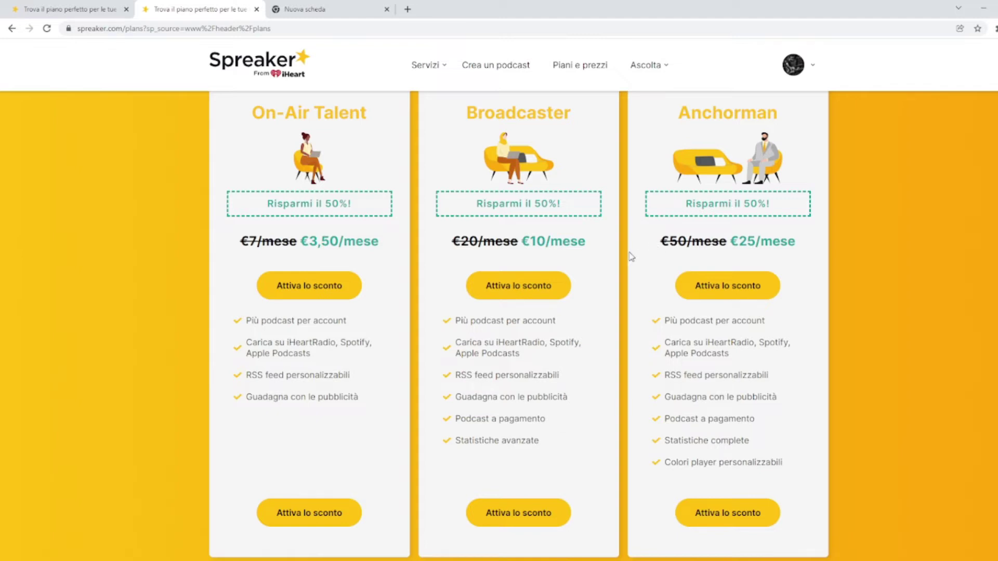
scroll(630, 256, up, 1)
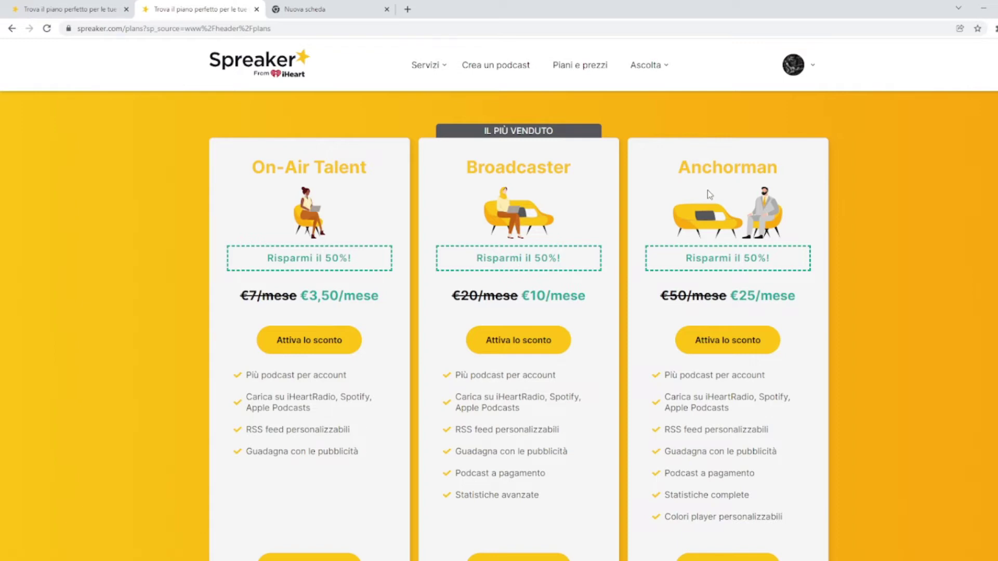
scroll(707, 189, down, 1)
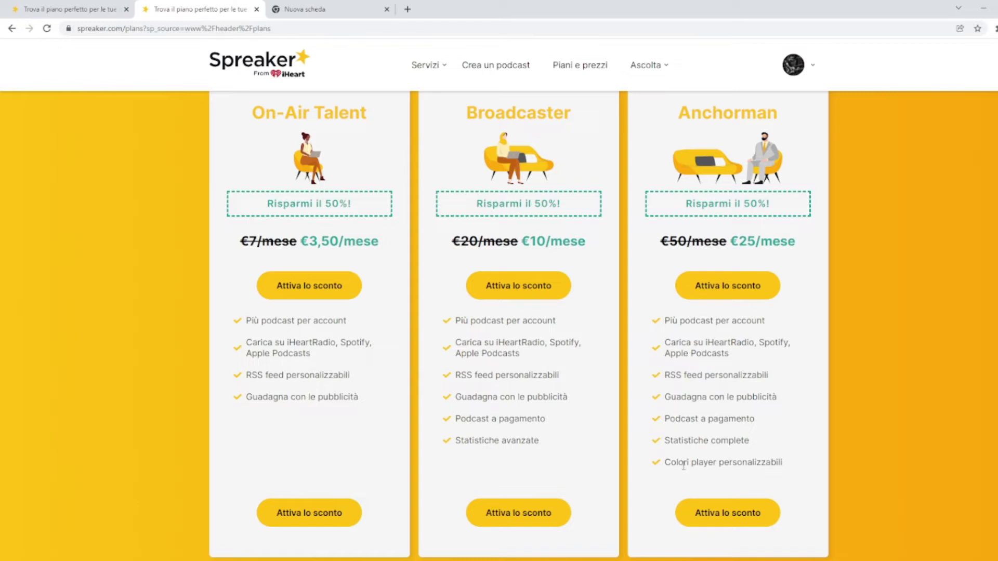
scroll(683, 473, down, 5)
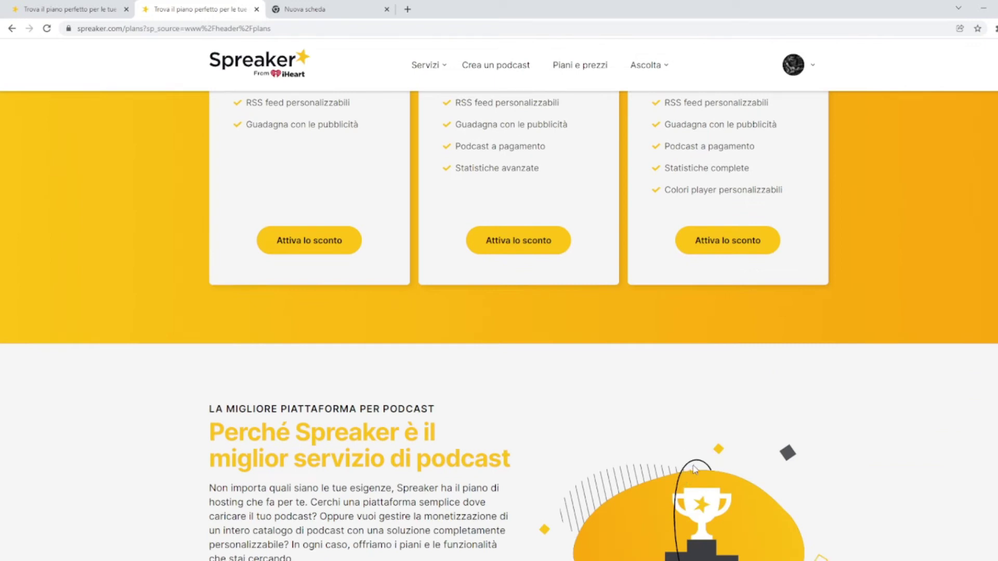
scroll(689, 462, up, 3)
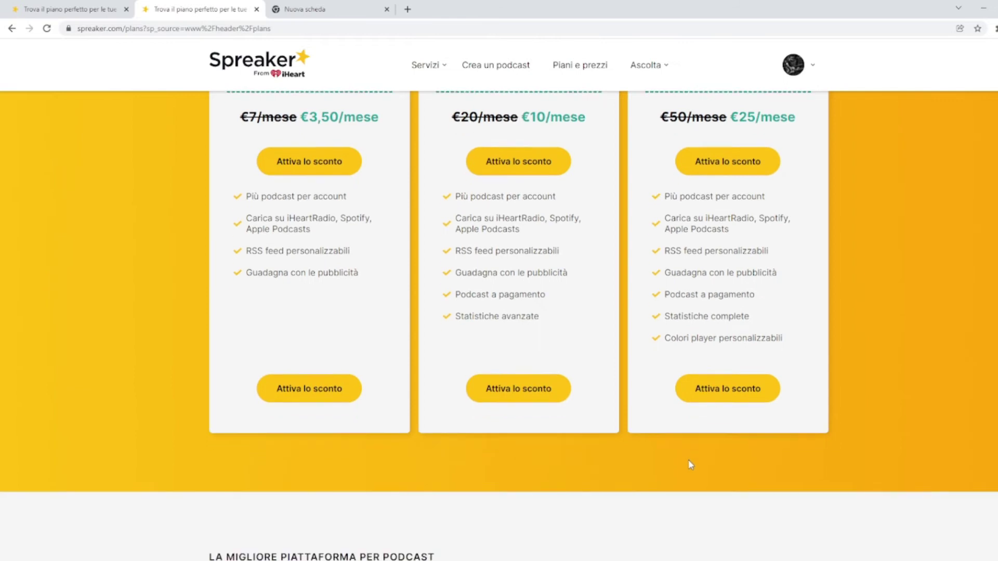
scroll(690, 462, down, 5)
scroll(523, 371, down, 4)
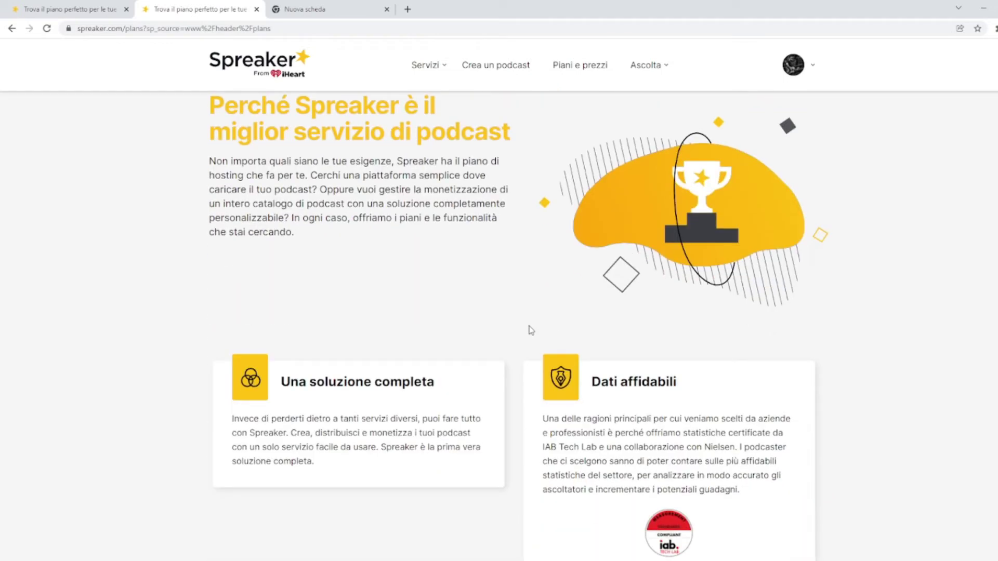
scroll(528, 332, down, 5)
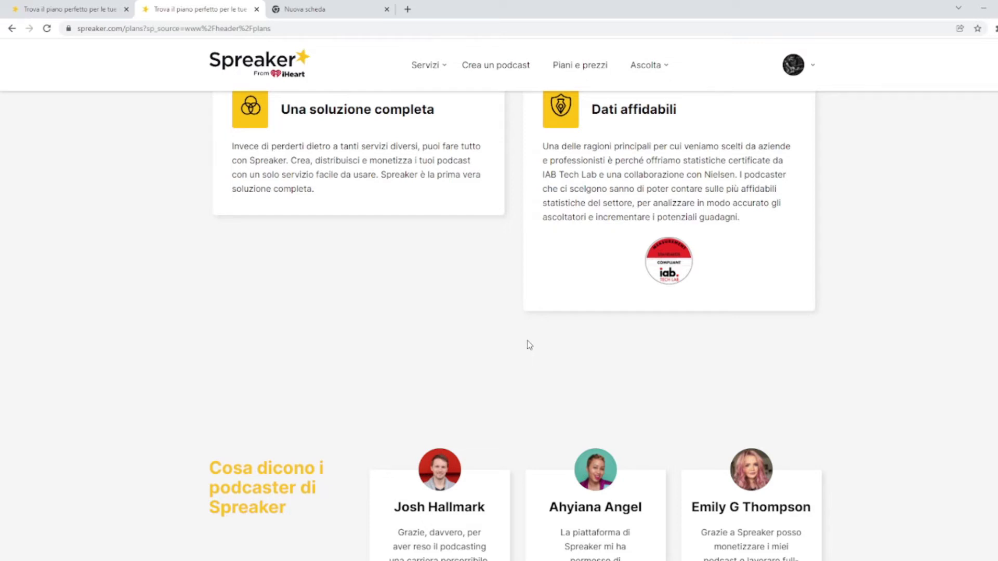
scroll(529, 345, up, 15)
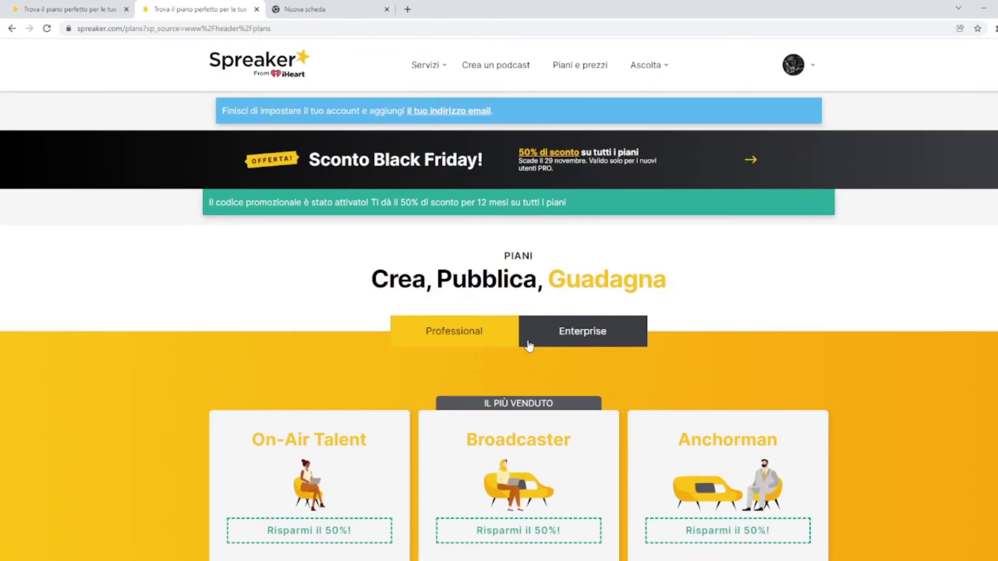
mouse_move(647, 69)
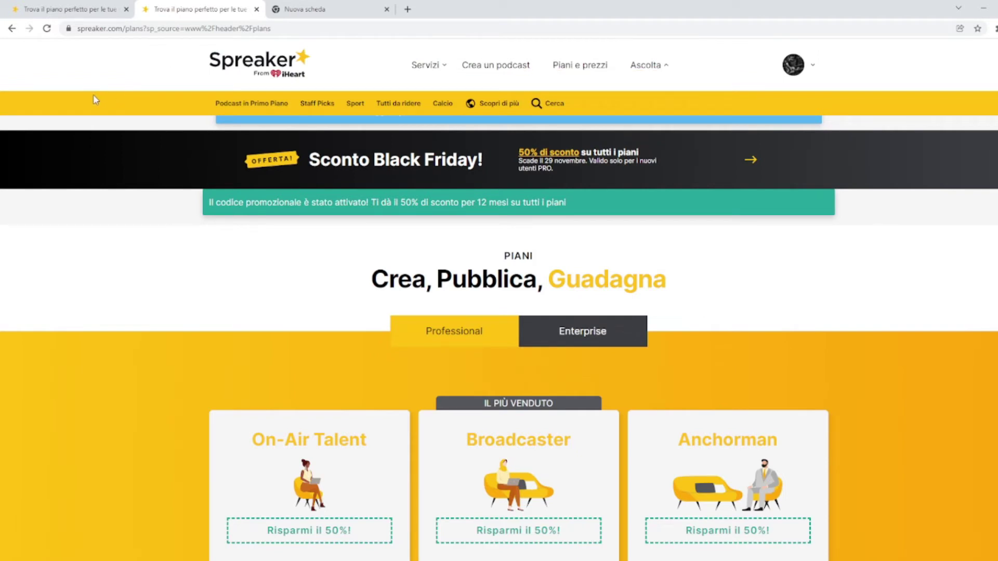
click(539, 107)
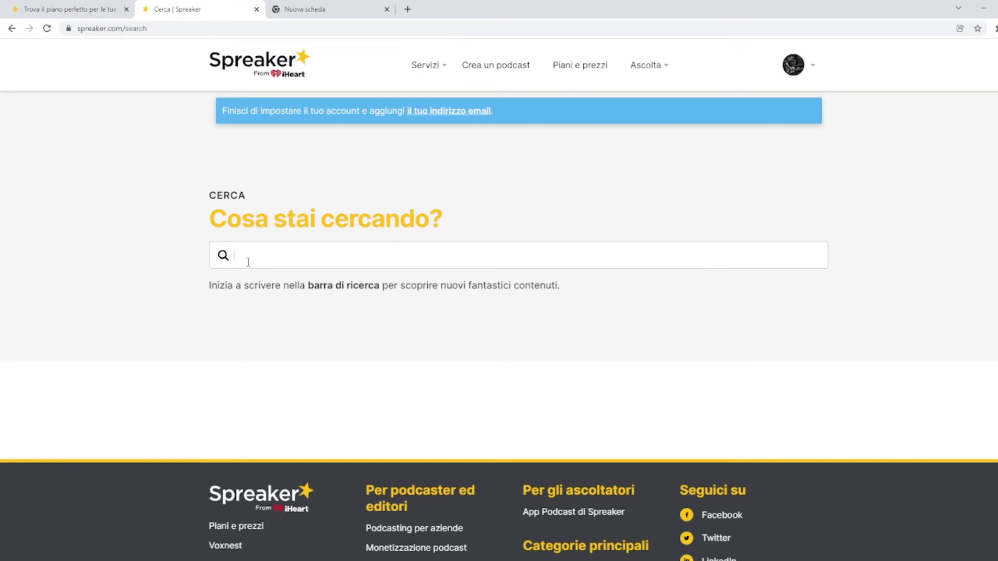
text(SPORT)
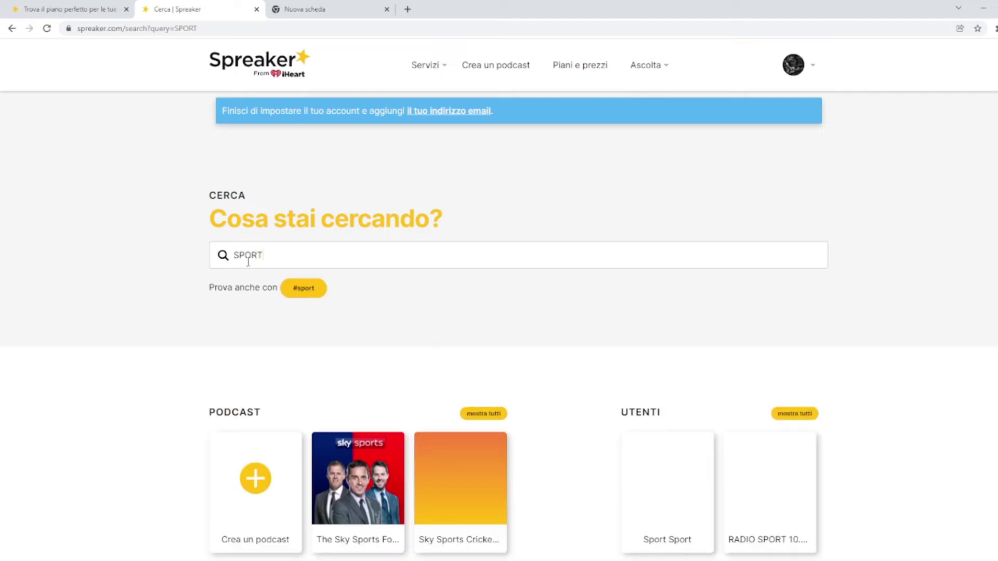
scroll(260, 273, down, 8)
scroll(374, 309, up, 2)
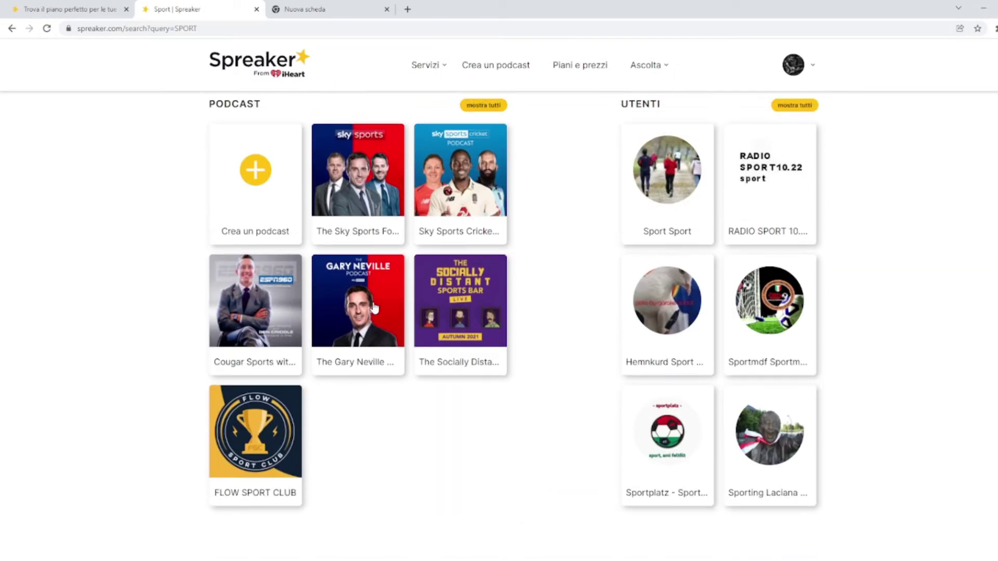
scroll(370, 309, up, 3)
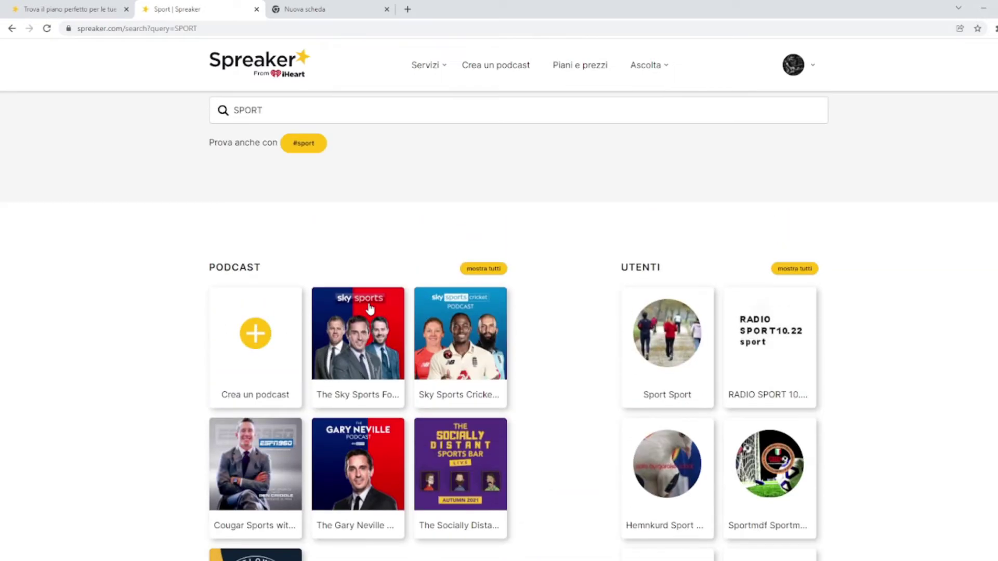
scroll(369, 309, down, 10)
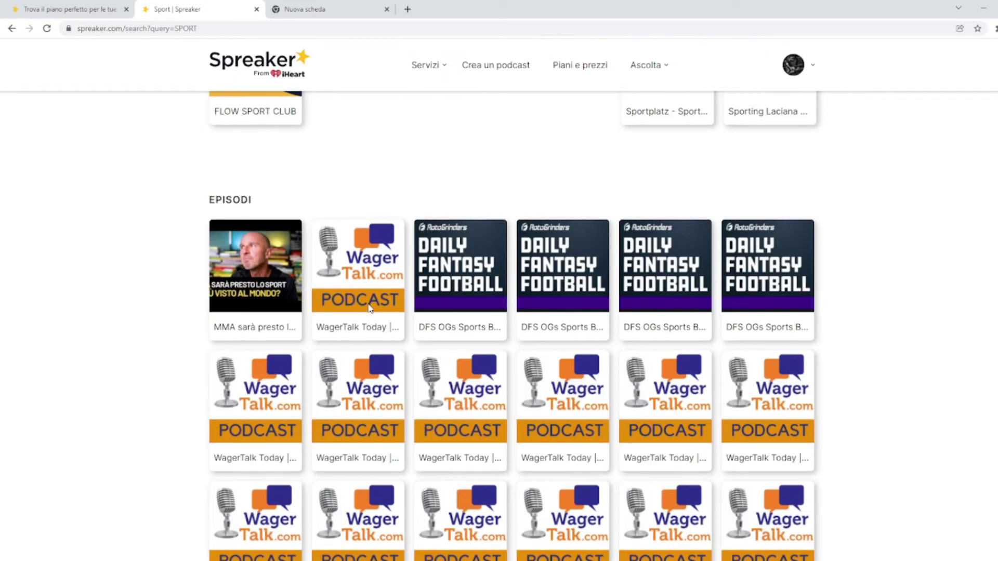
scroll(368, 311, down, 10)
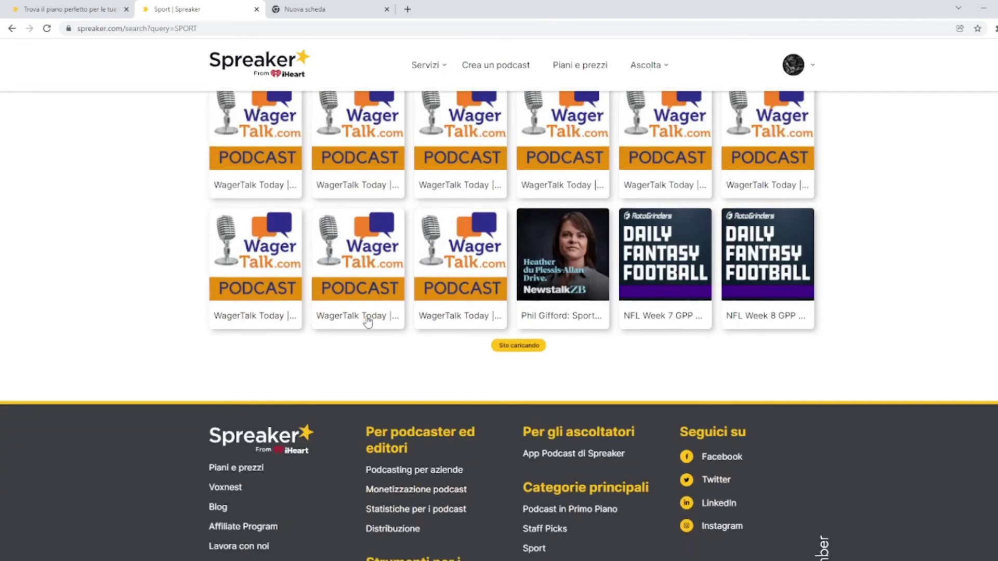
scroll(367, 321, down, 15)
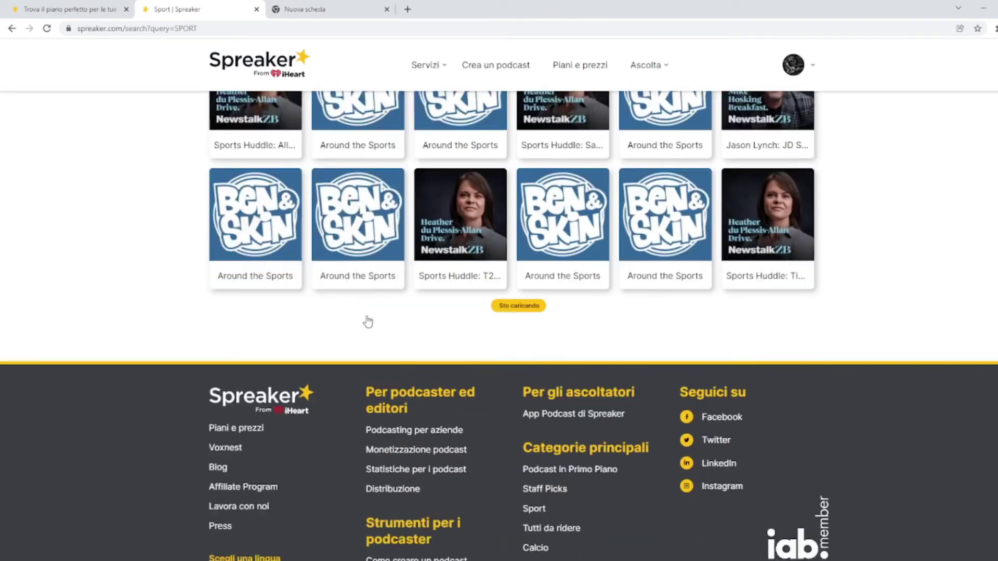
scroll(362, 323, down, 10)
scroll(364, 319, up, 20)
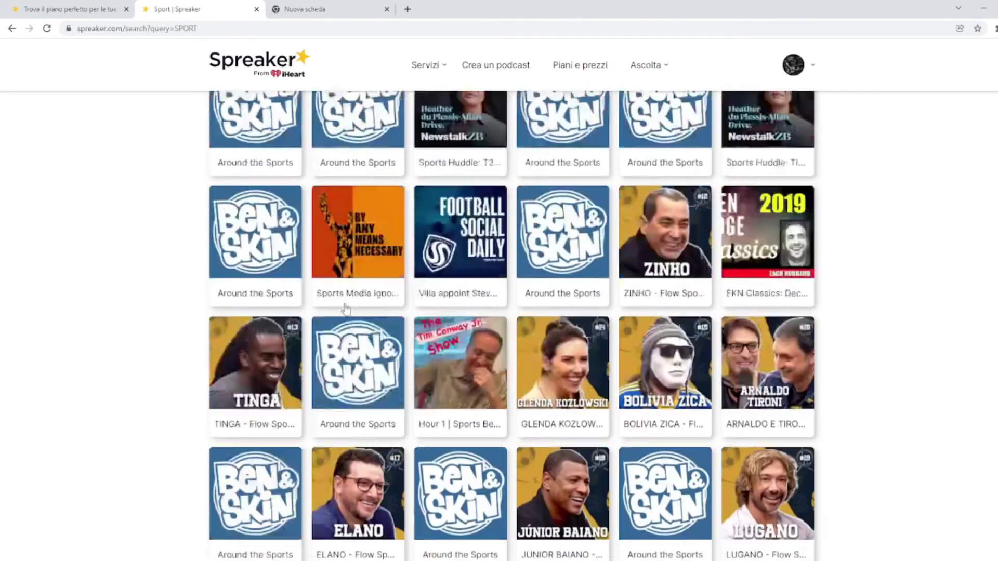
scroll(342, 305, up, 2)
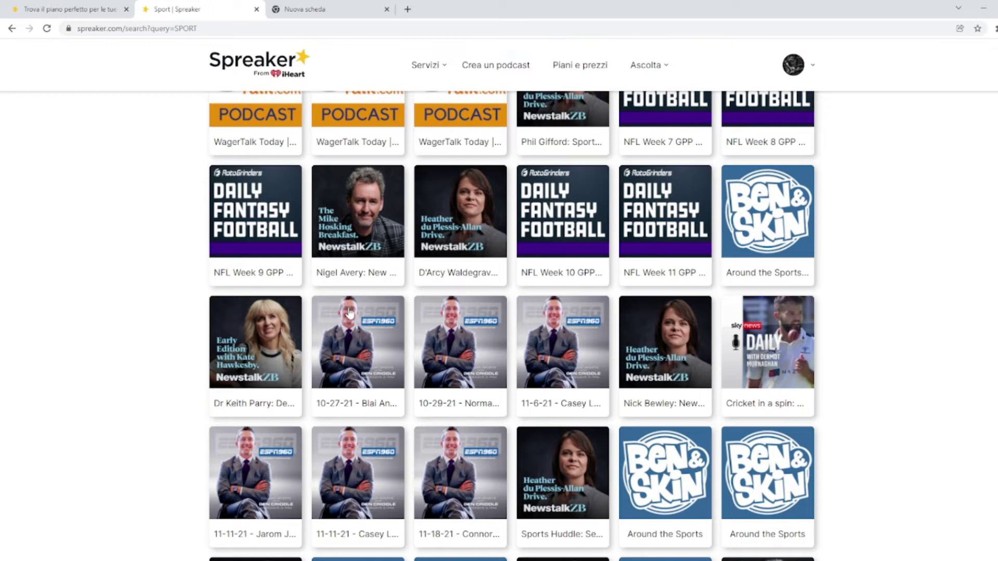
scroll(349, 312, up, 8)
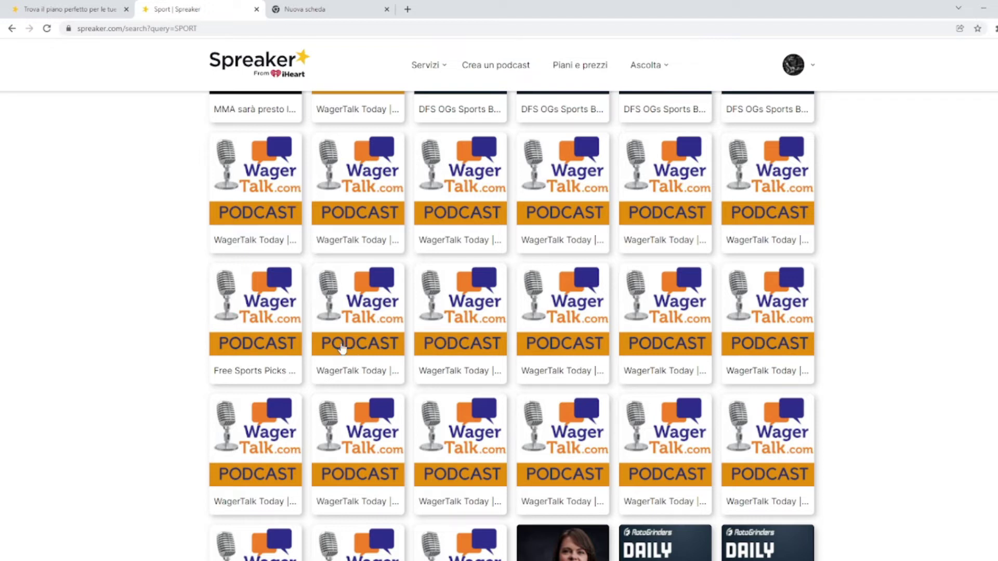
scroll(353, 351, up, 8)
Show the Ascolta categories, then open Profilo pubblico from the avatar menu and scroll it
click(646, 70)
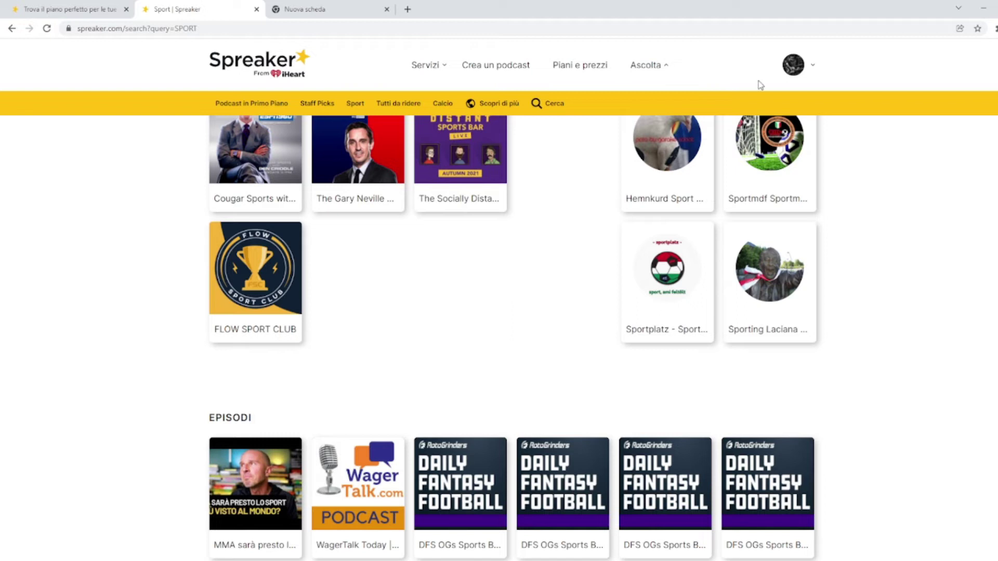
click(813, 70)
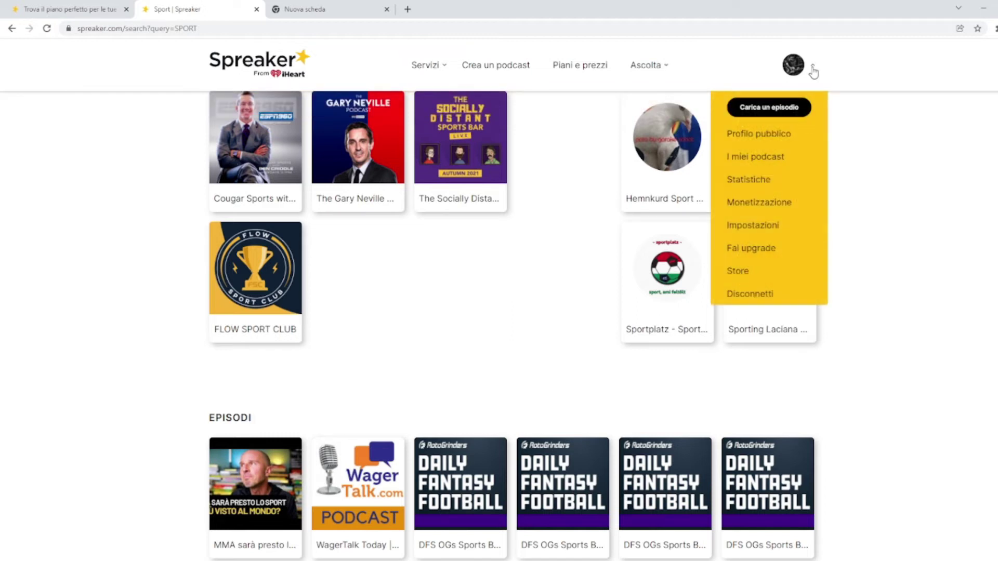
click(772, 136)
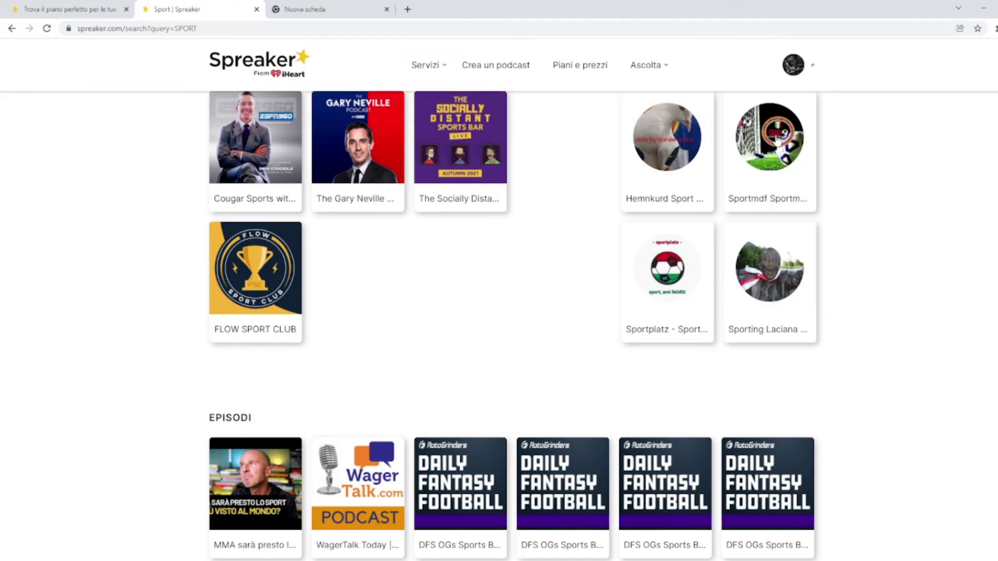
scroll(537, 167, down, 3)
scroll(537, 166, up, 1)
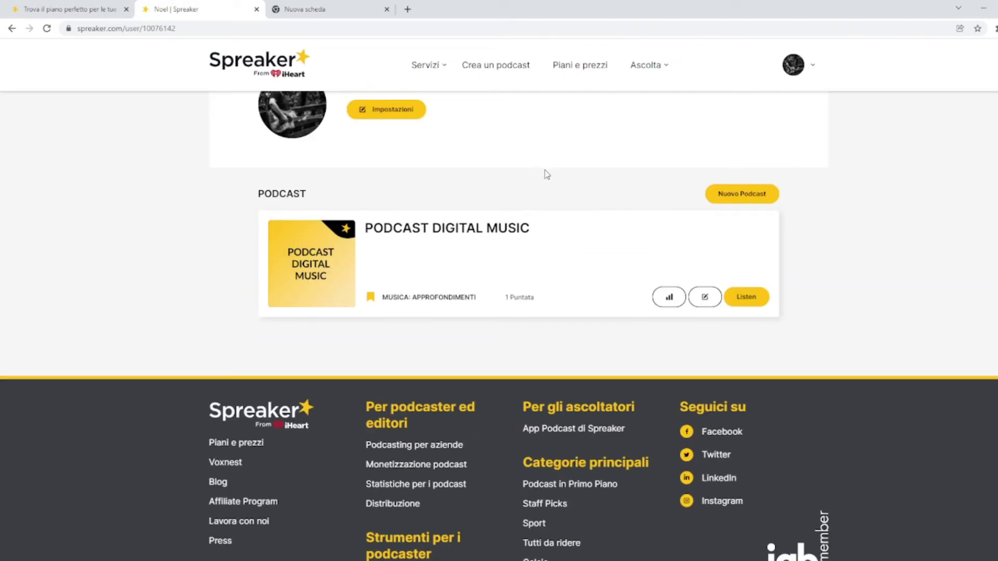
scroll(546, 170, up, 2)
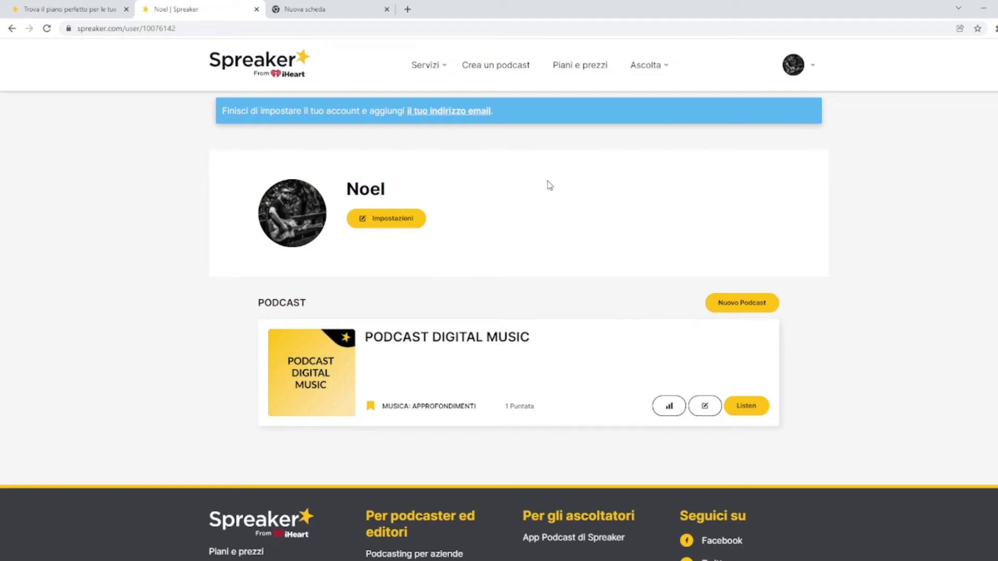
scroll(550, 186, down, 2)
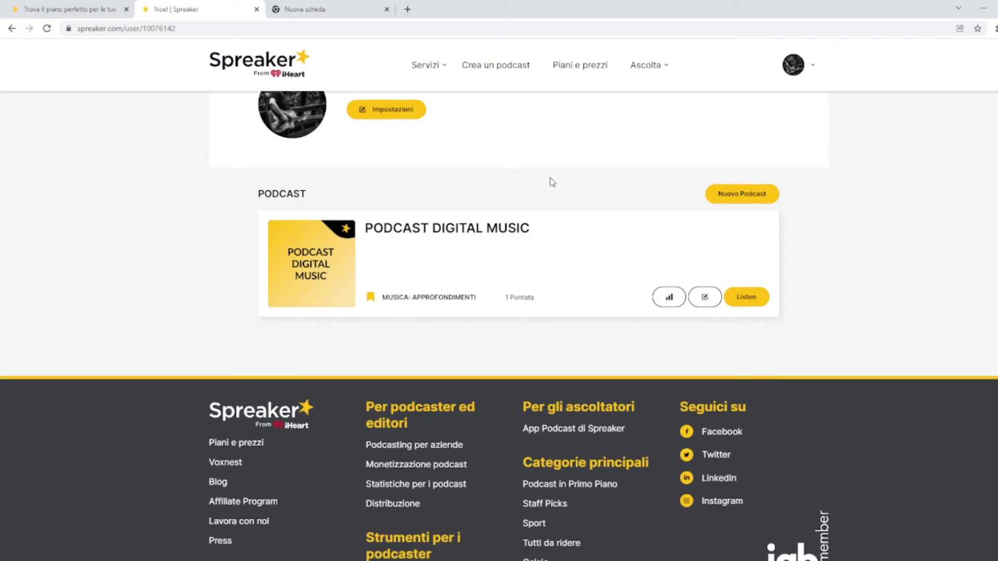
Open the PODCAST DIGITAL MUSIC show page, review episode PODCAST 1, then open the account menu
drag(253, 193, 323, 196)
click(294, 218)
click(406, 229)
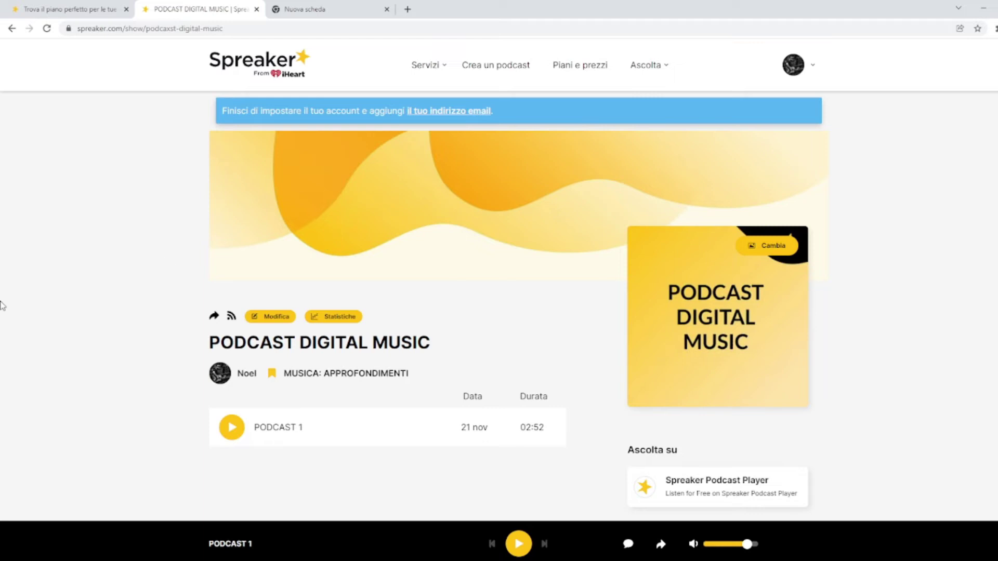
scroll(4, 305, down, 2)
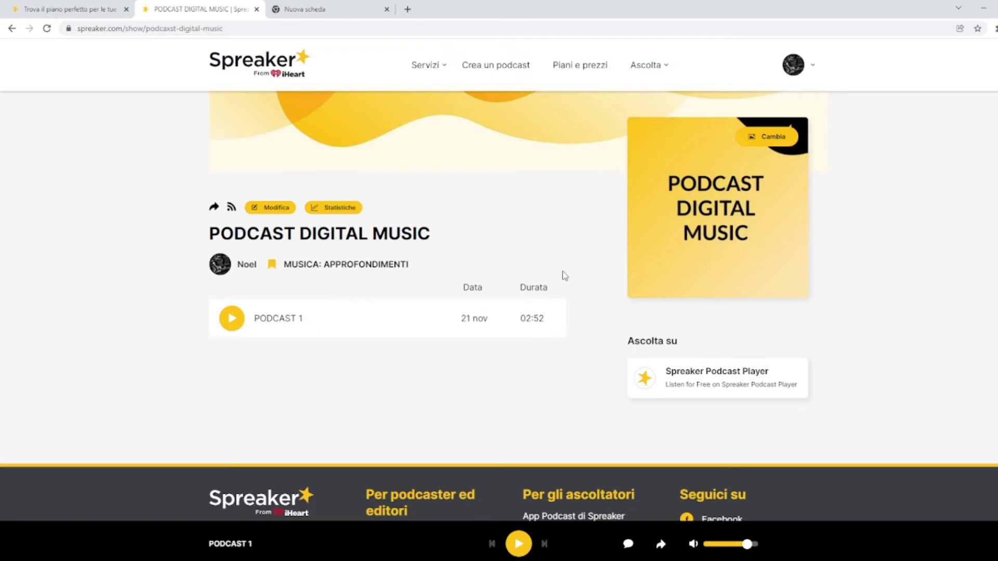
scroll(356, 201, up, 2)
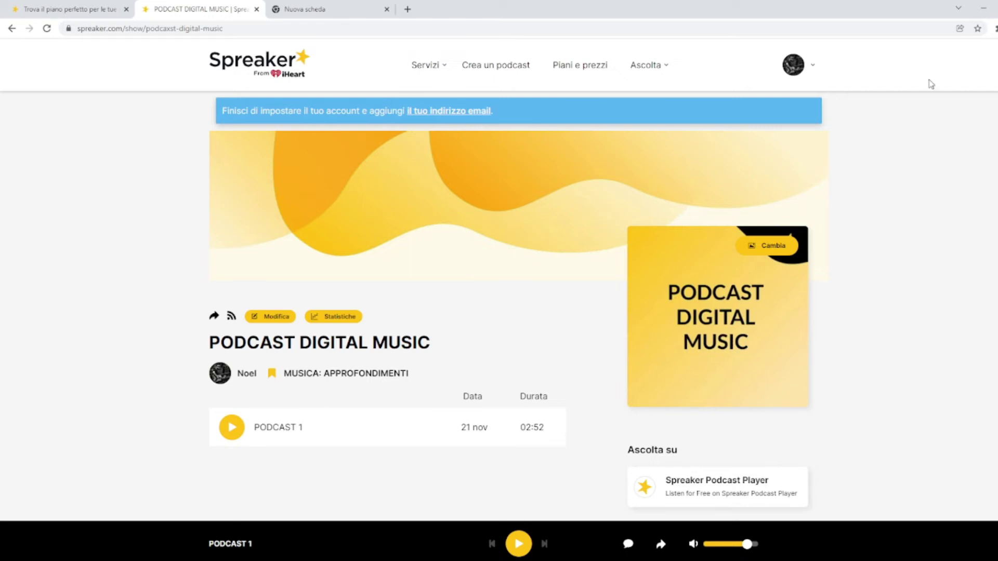
click(807, 66)
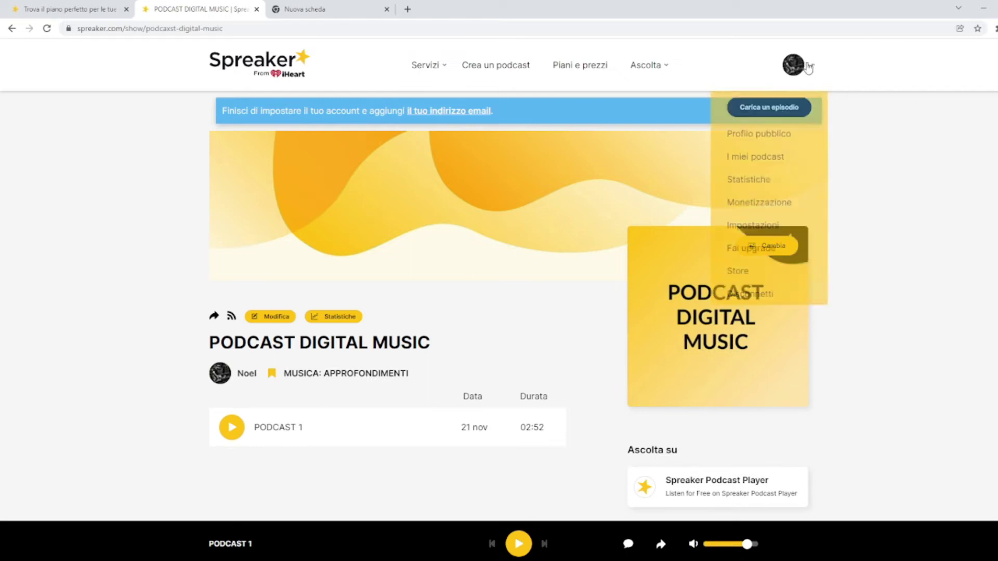
Open Statistiche in a new CMS tab and check the Periodo dropdown choices
click(794, 190)
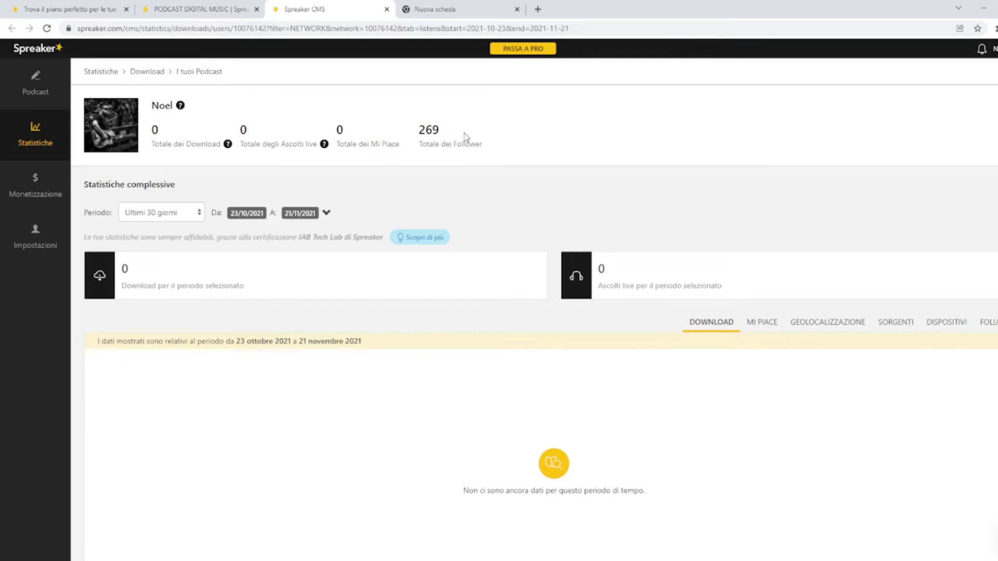
click(145, 221)
Keep the reporting period and view the MI PIACE and GEOLOCALIZZAZIONE statistics
click(750, 194)
scroll(749, 223, down, 5)
scroll(749, 252, up, 2)
scroll(749, 253, up, 1)
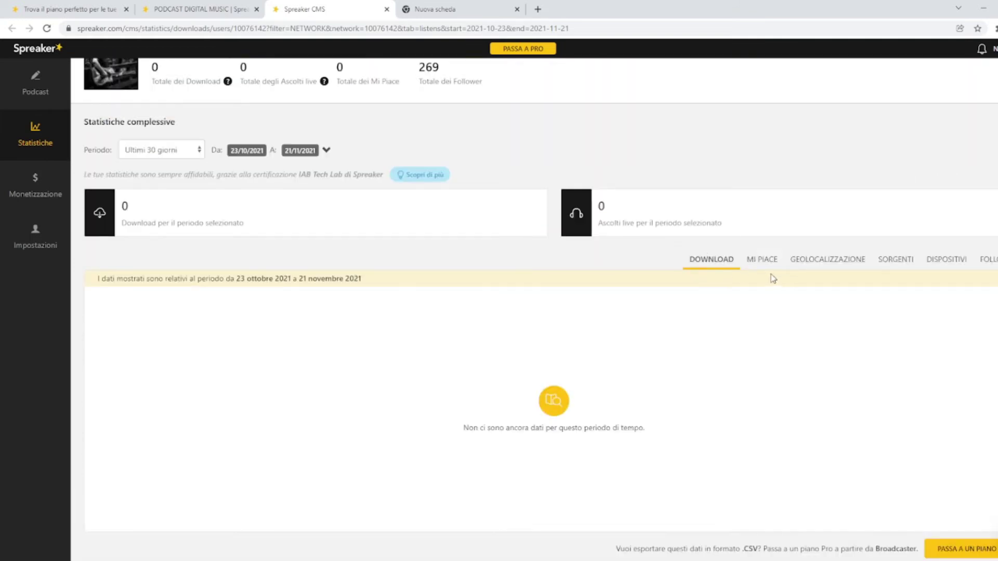
click(767, 261)
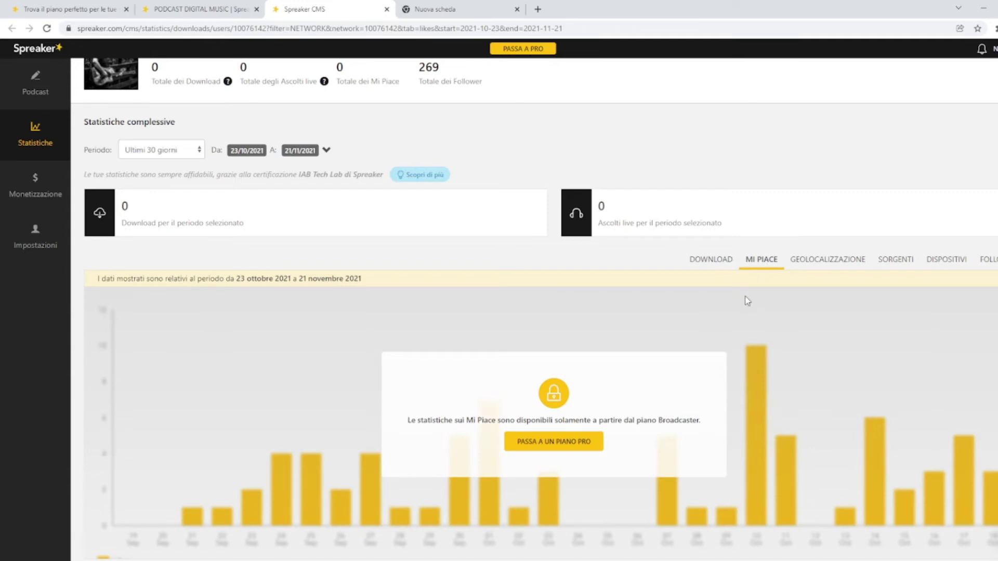
click(839, 263)
scroll(840, 286, down, 2)
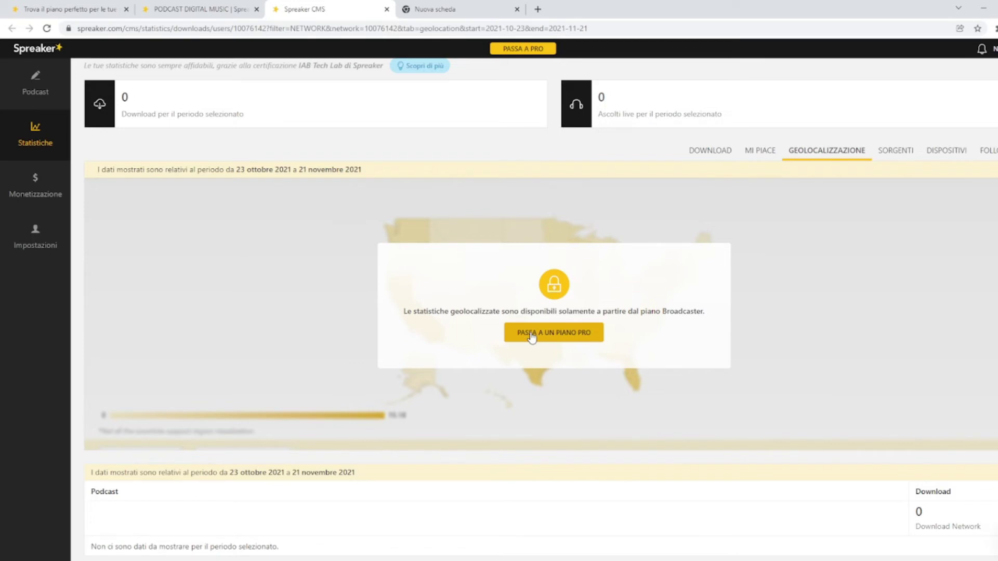
View the SORGENTI, DISPOSITIVI and FOLLOWER statistics, then go to Monetizzazione
click(903, 152)
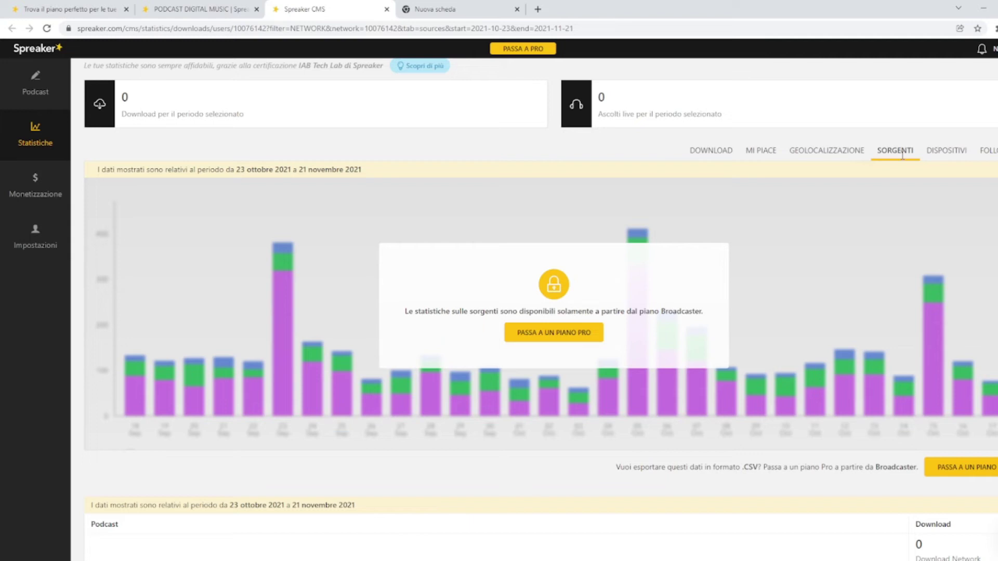
click(925, 151)
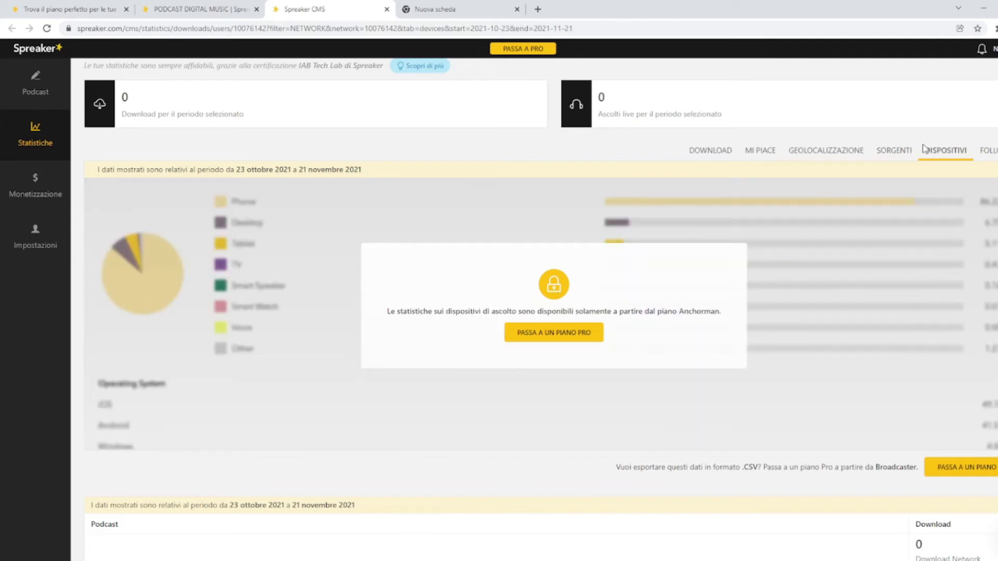
click(986, 151)
click(951, 150)
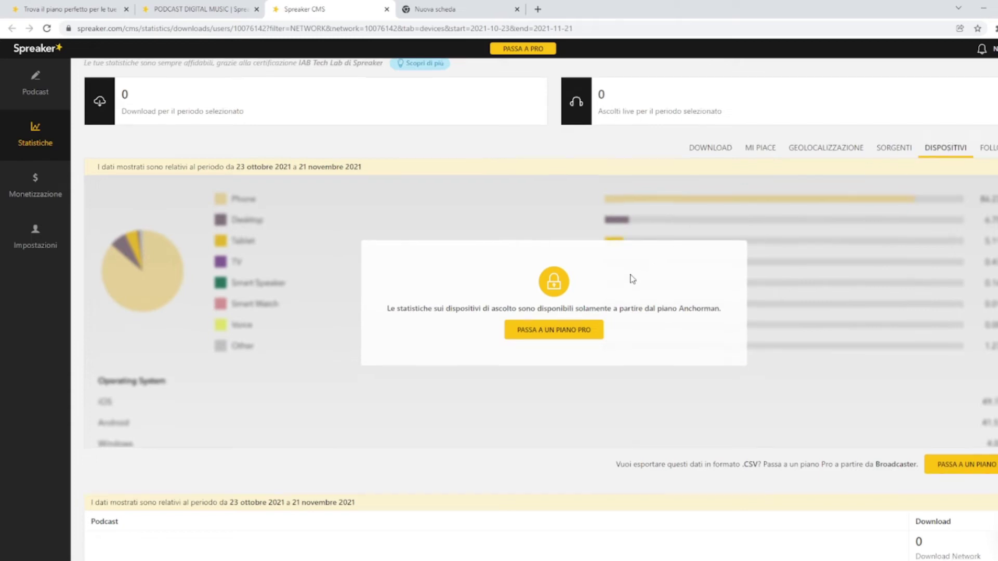
scroll(633, 279, down, 1)
scroll(628, 281, down, 1)
scroll(623, 282, up, 4)
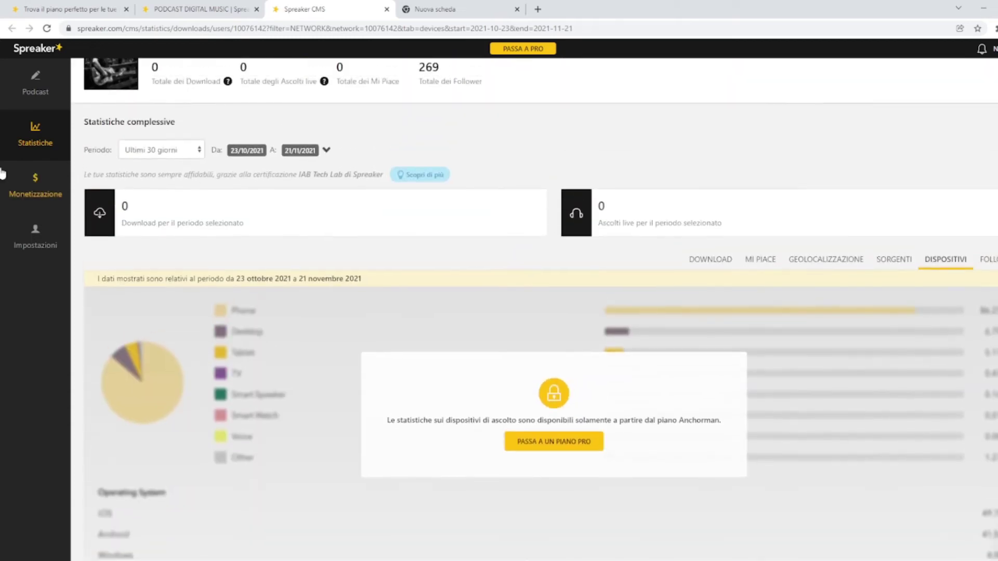
click(34, 197)
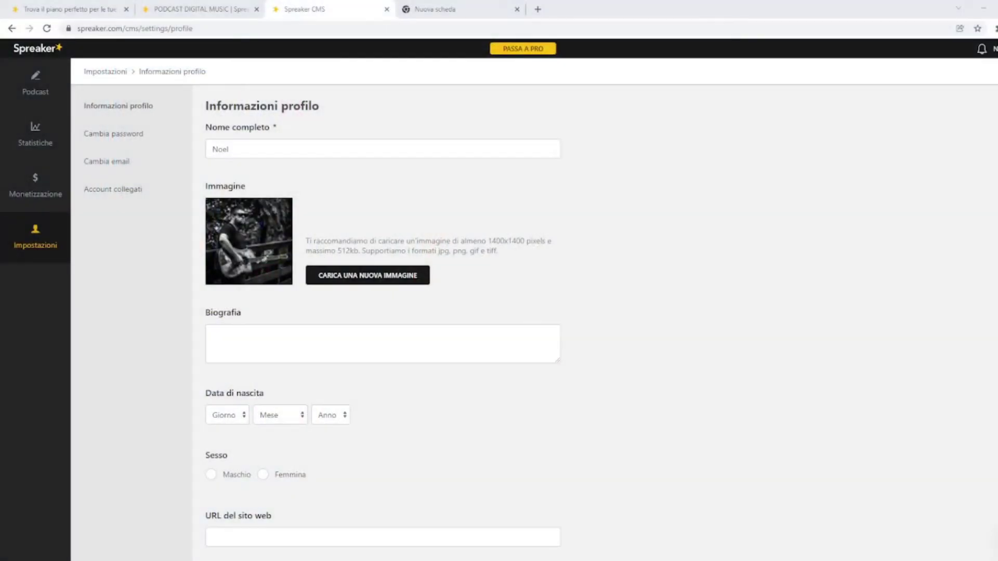
Scroll the Informazioni profilo settings, then switch to the Podcast list in the sidebar
scroll(533, 304, down, 4)
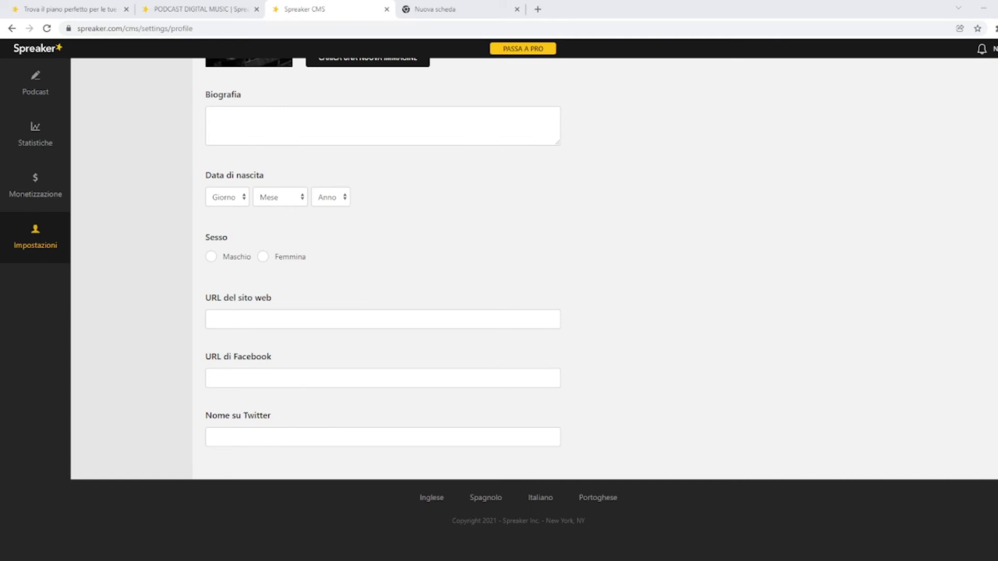
scroll(534, 304, up, 2)
scroll(534, 304, up, 2)
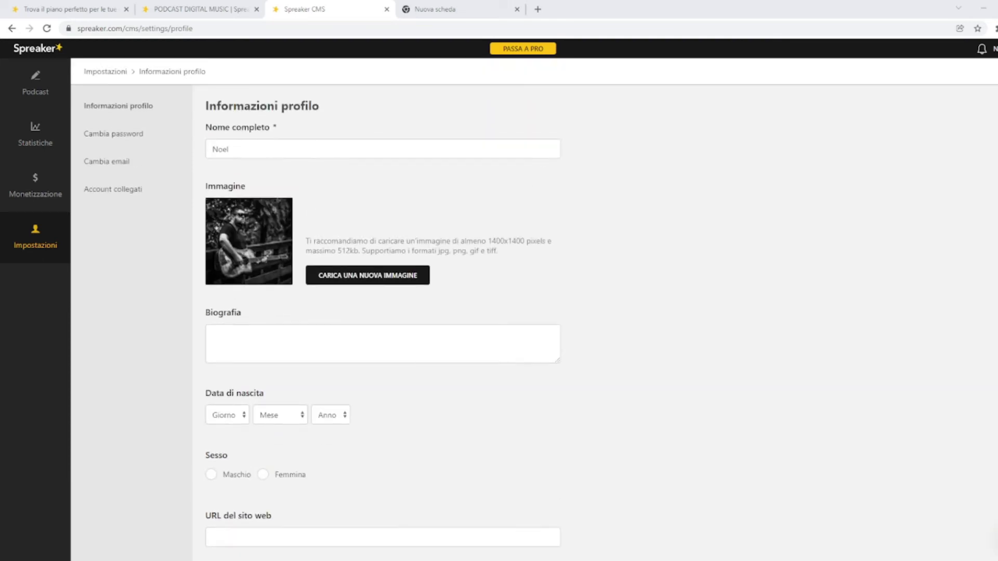
scroll(534, 309, down, 3)
scroll(534, 310, up, 1)
click(36, 84)
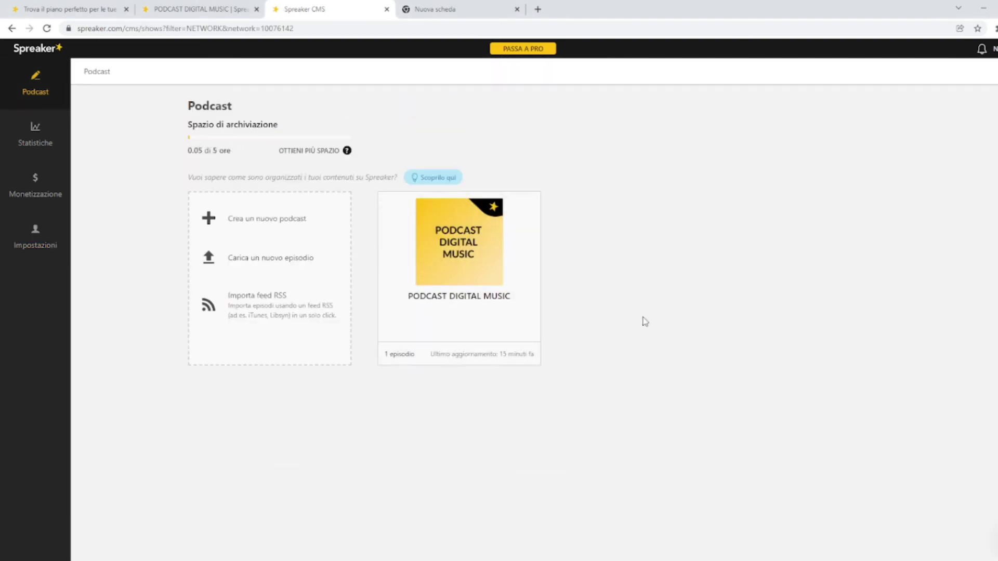
Open the PODCAST DIGITAL MUSIC dashboard, then episode PODCAST 1 for editing
click(447, 290)
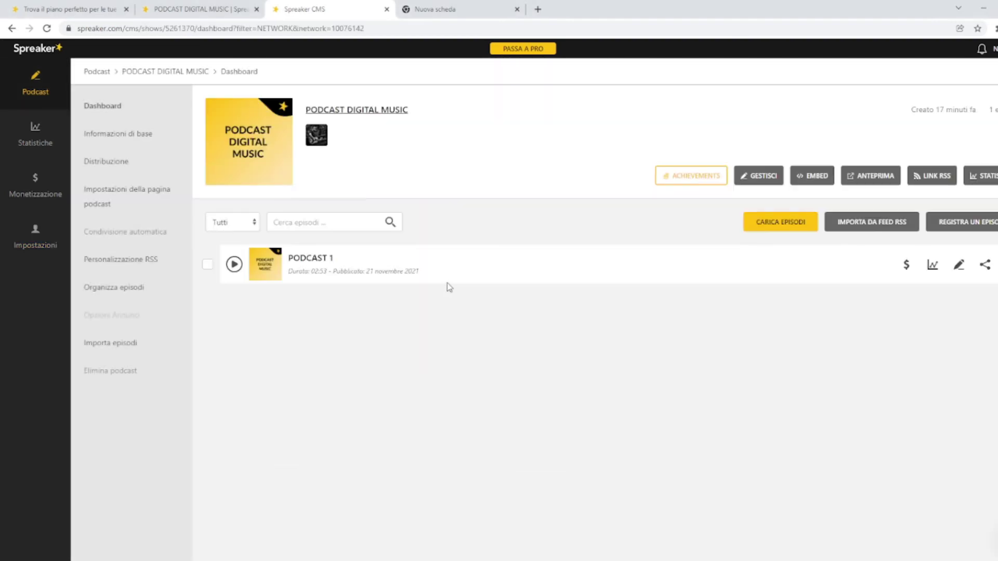
click(310, 260)
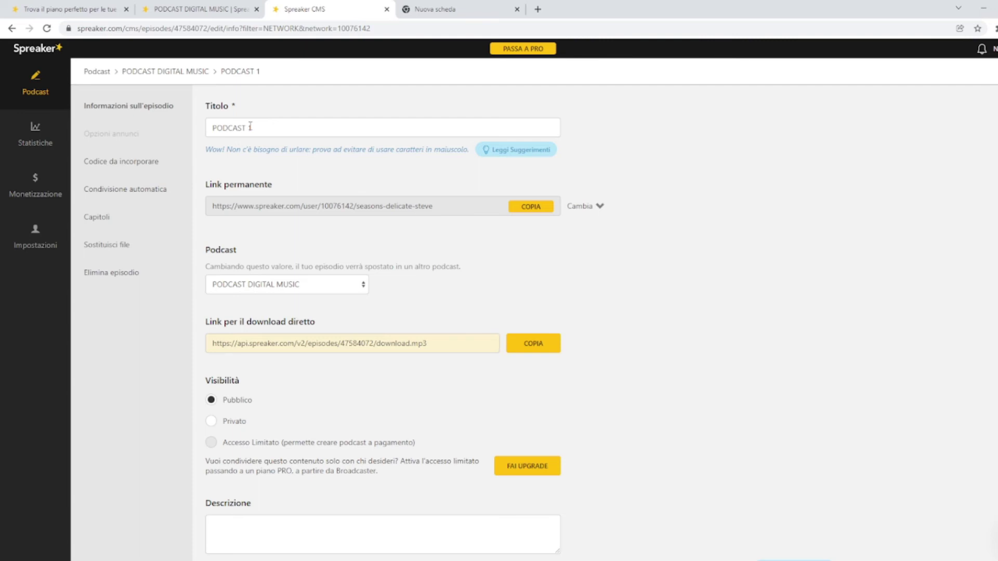
Switch the episode permalink to manual editing, keeping the seasons-delicate-steve link after trying Automatica
click(315, 128)
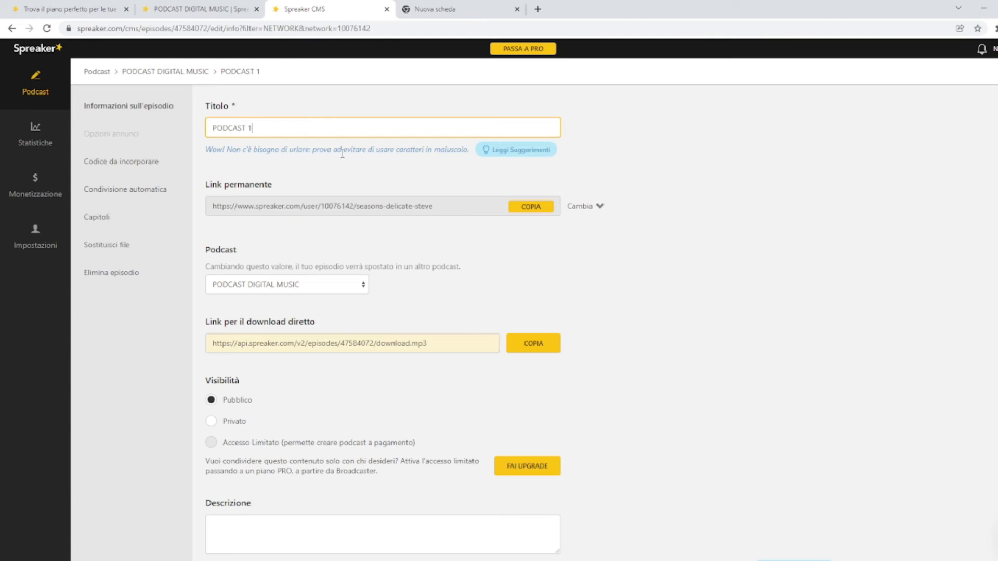
click(591, 208)
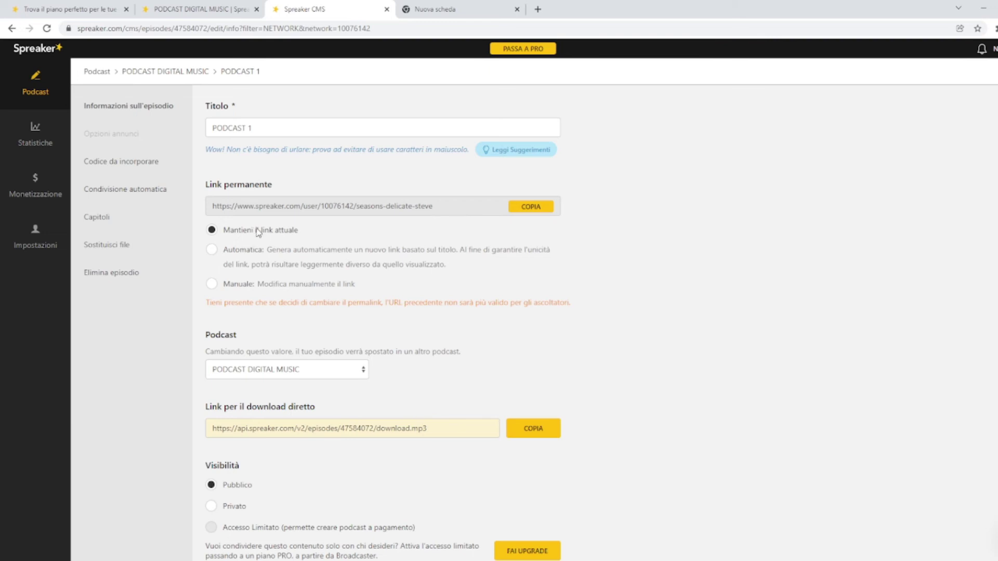
click(212, 252)
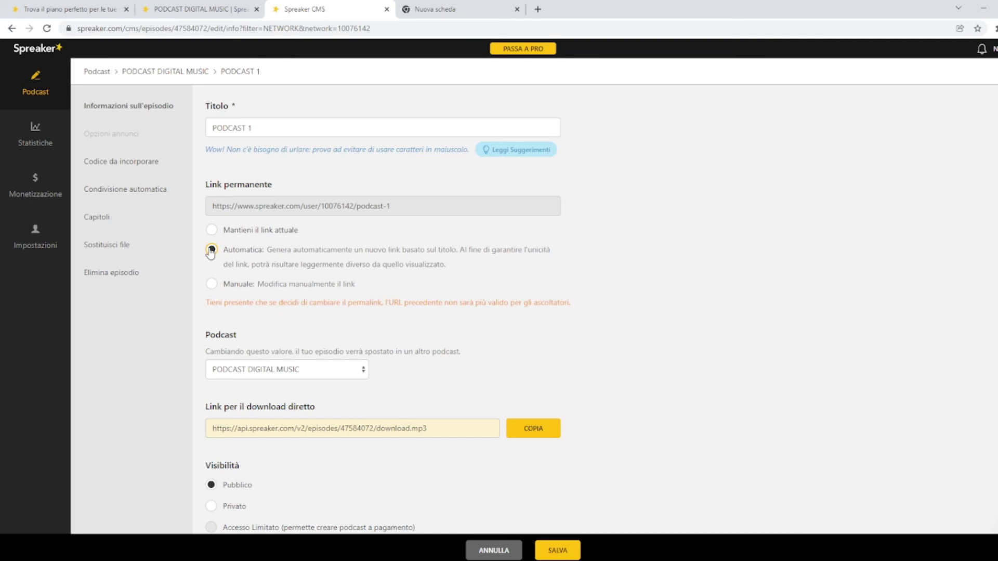
click(212, 285)
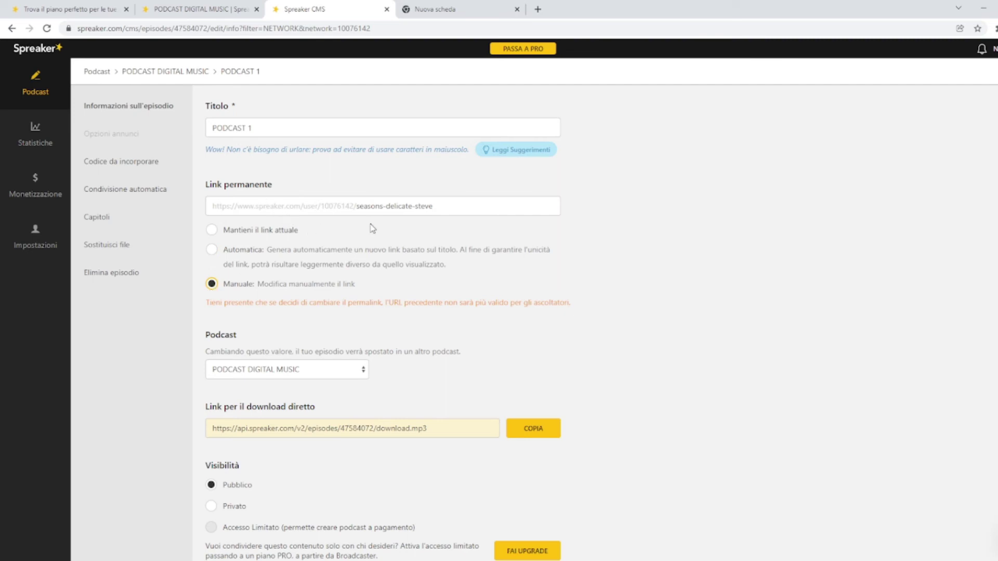
Check in the Podcast dropdown that the episode belongs to PODCAST DIGITAL MUSIC
scroll(348, 228, down, 1)
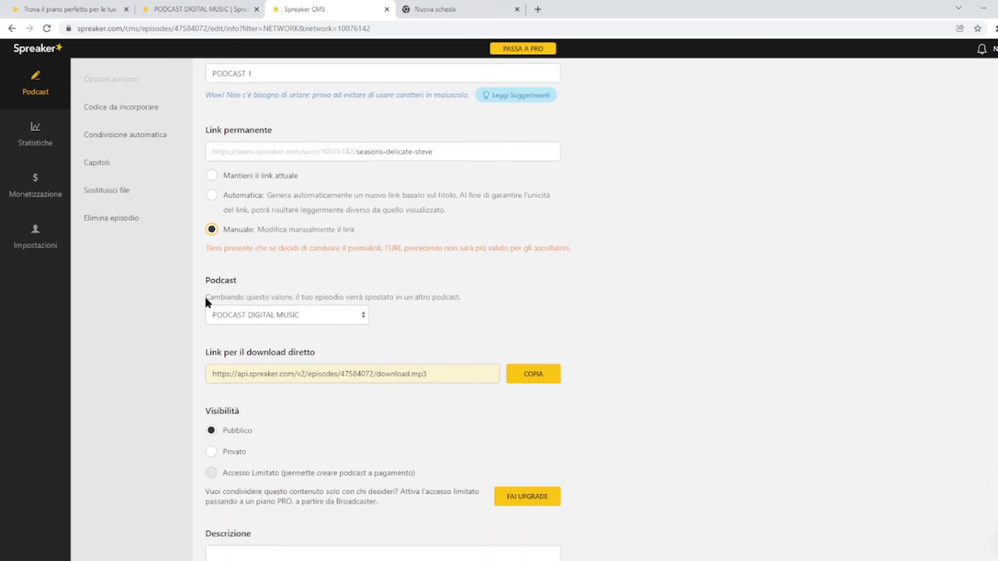
scroll(501, 297, down, 1)
scroll(503, 297, down, 1)
click(313, 208)
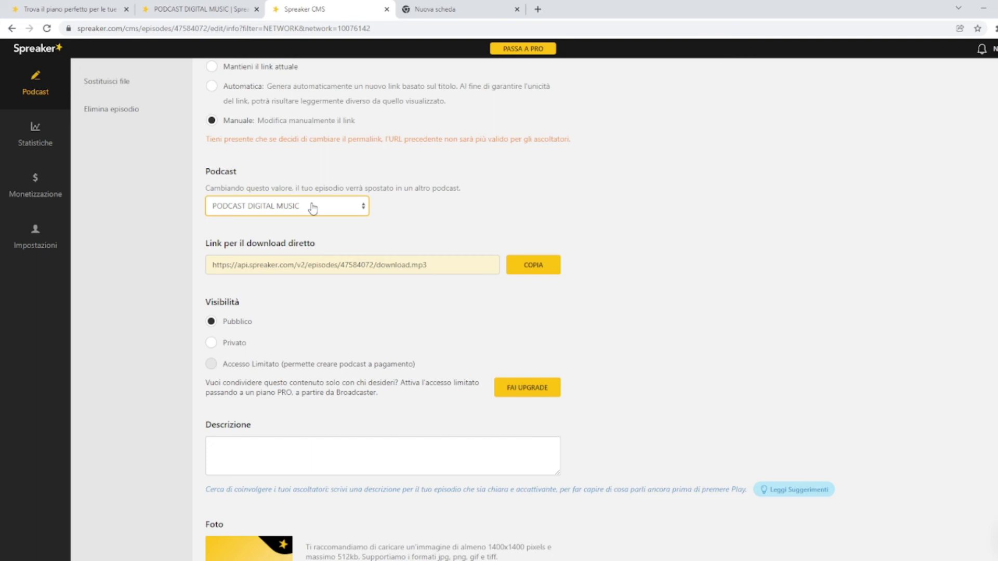
click(481, 210)
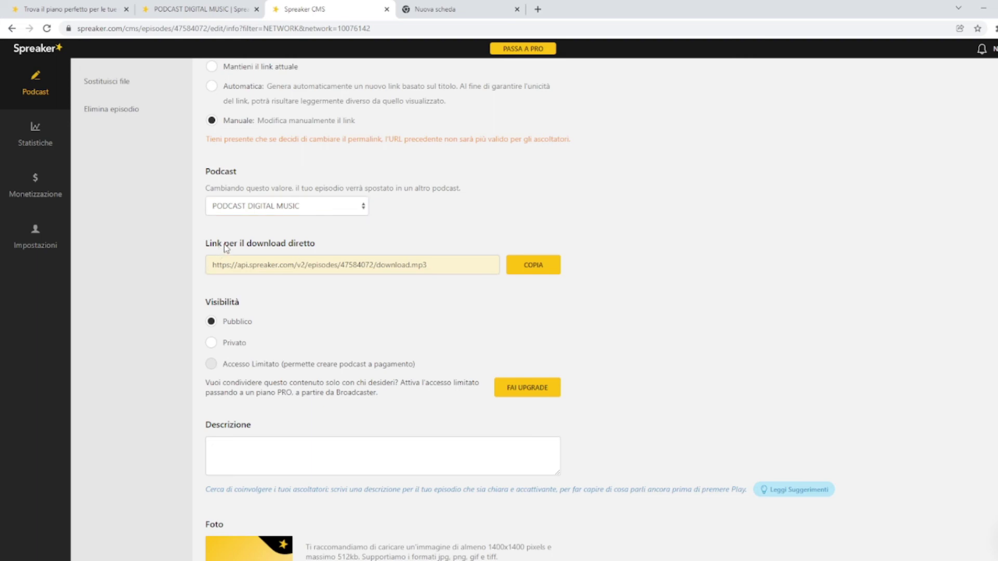
Copy the episode's direct download link ending in download.mp3
click(554, 268)
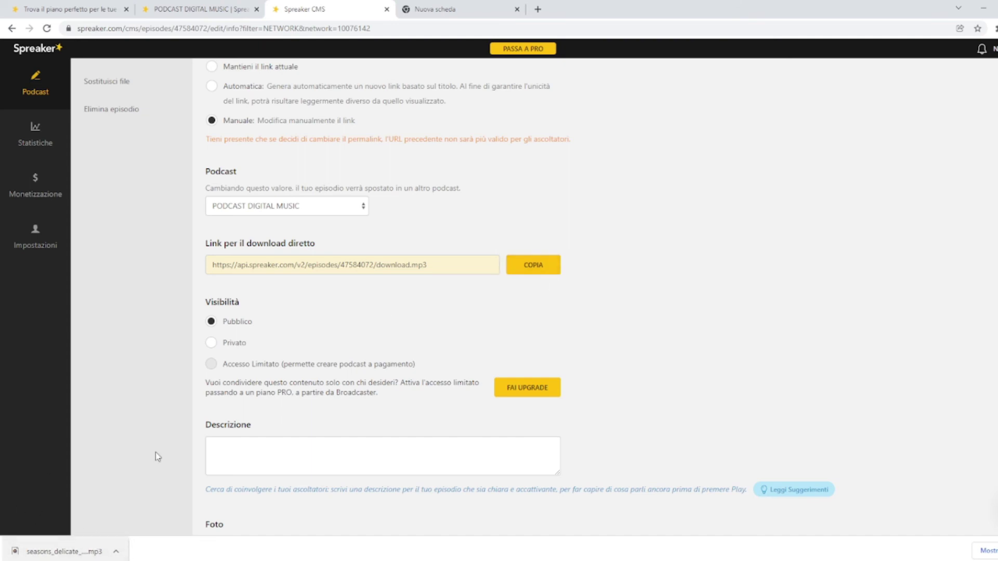
scroll(201, 390, down, 1)
scroll(249, 322, down, 1)
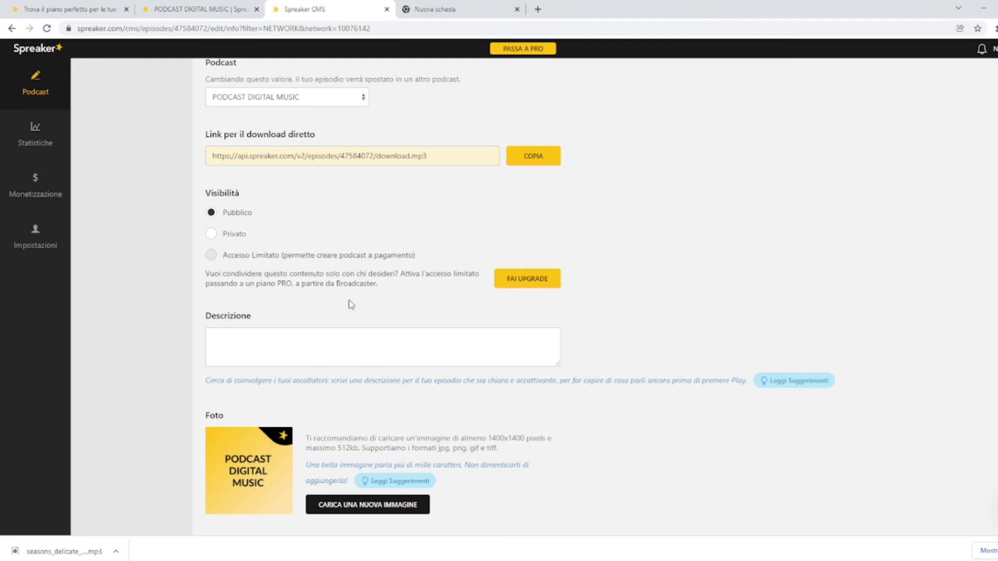
scroll(348, 305, down, 1)
click(307, 291)
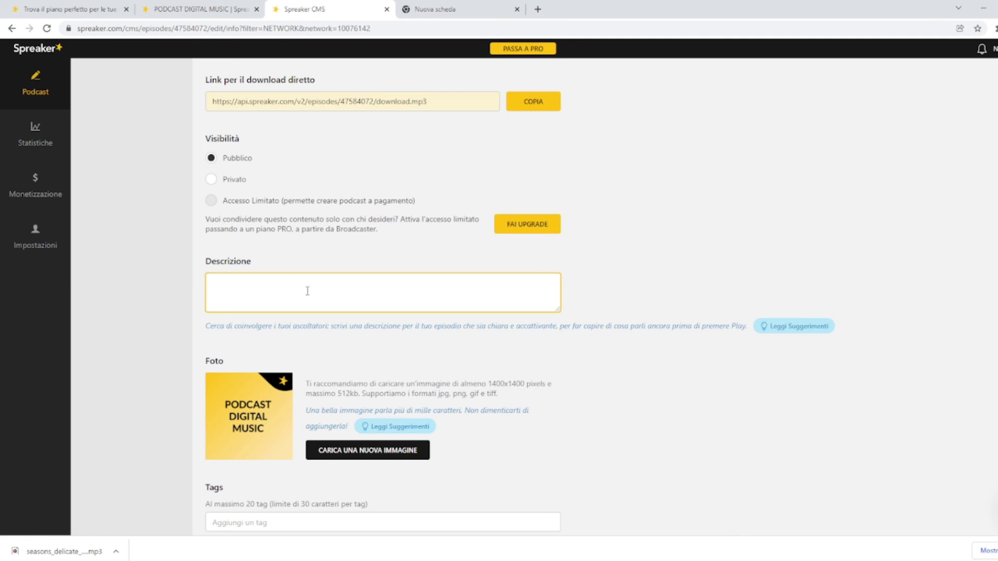
scroll(309, 286, down, 1)
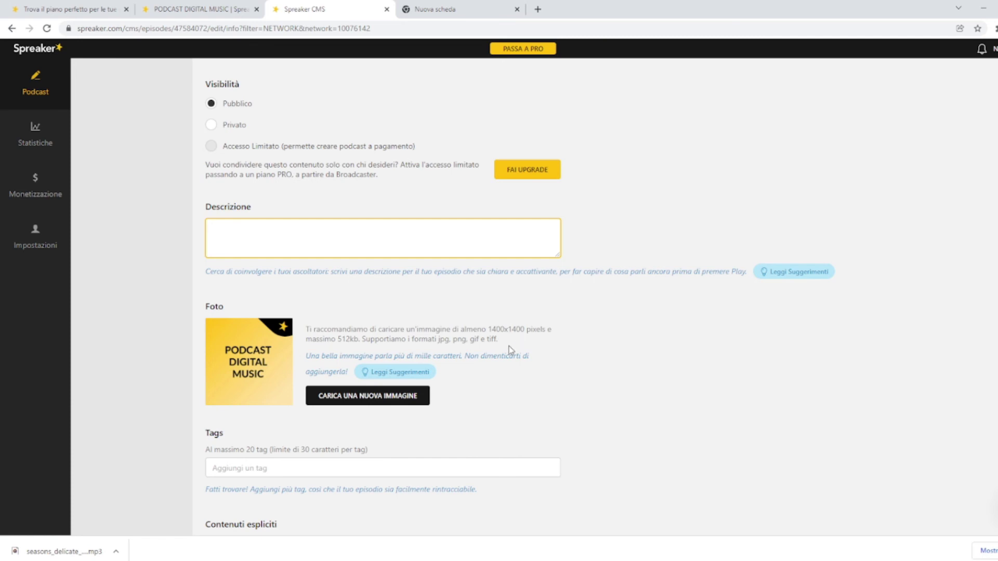
scroll(515, 321, down, 1)
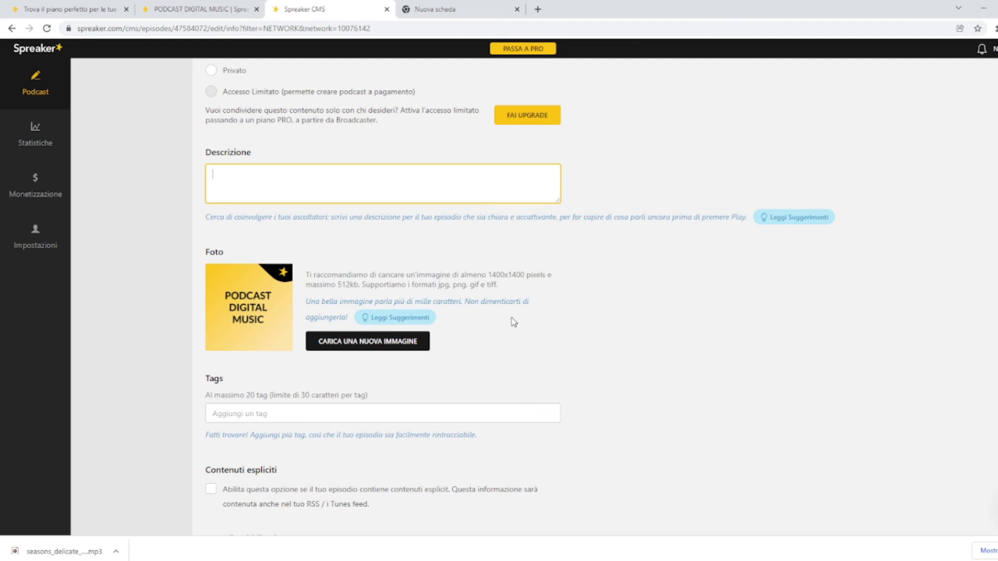
scroll(563, 341, down, 1)
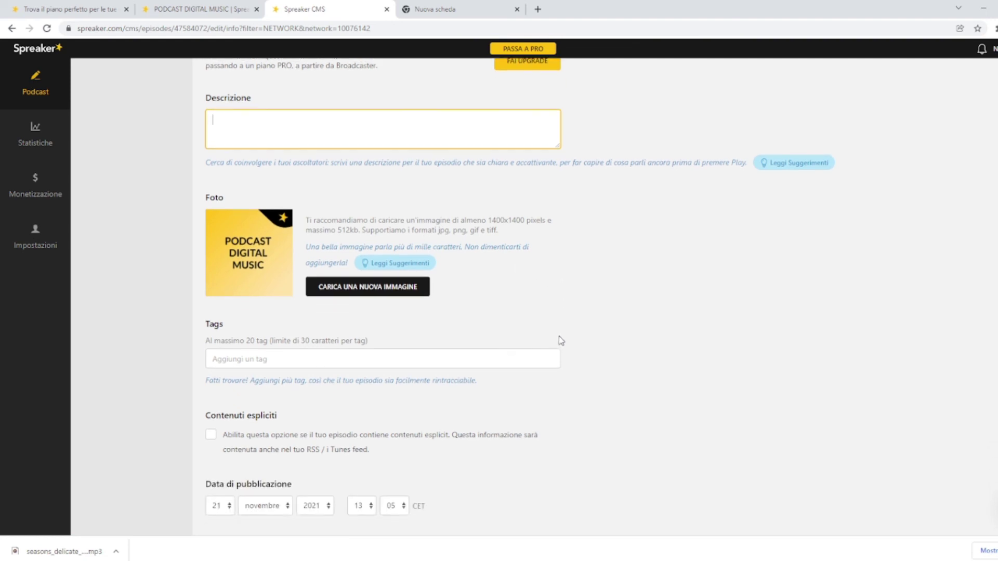
click(260, 358)
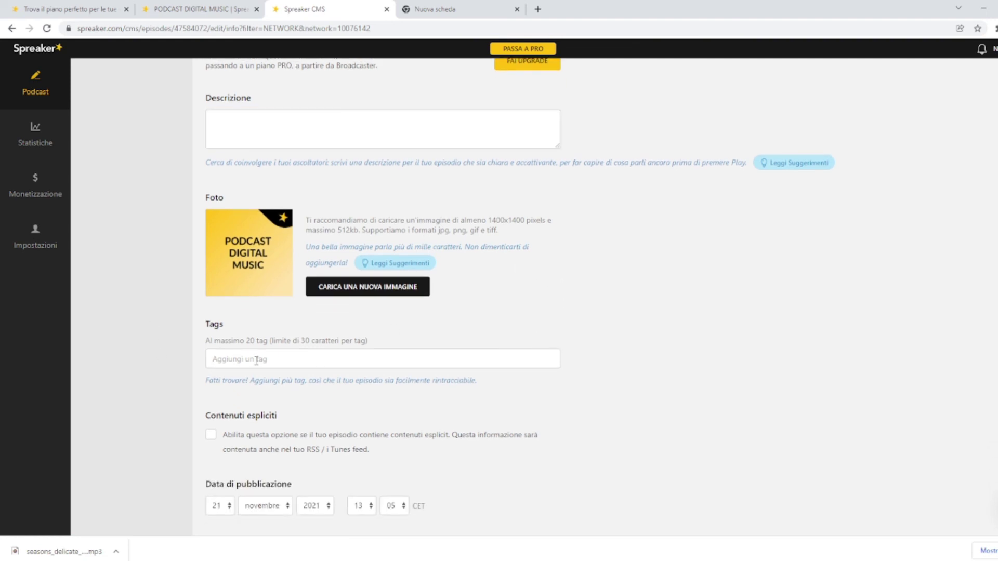
text(DIGITAL)
key(Return)
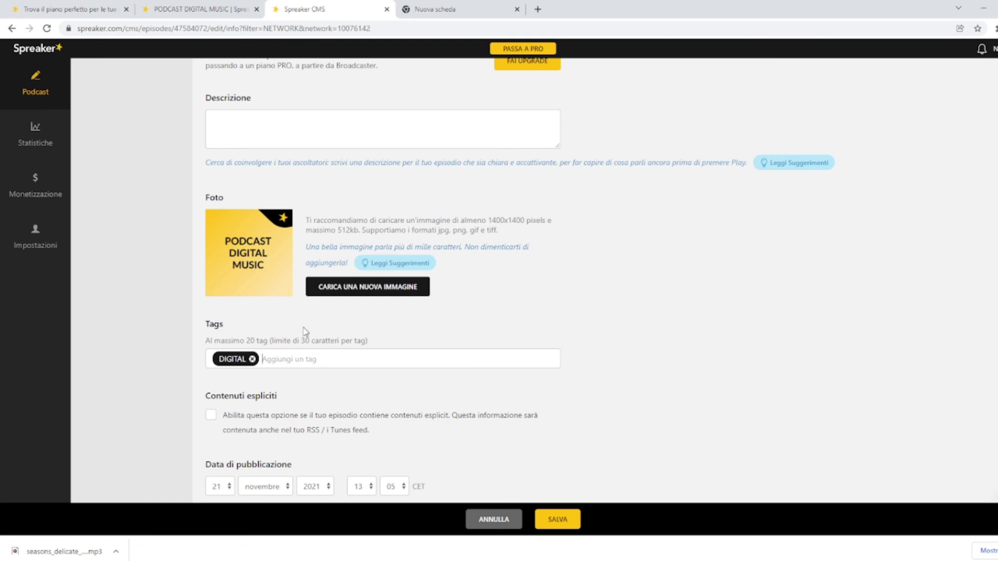
click(252, 359)
scroll(374, 345, down, 2)
scroll(377, 343, up, 2)
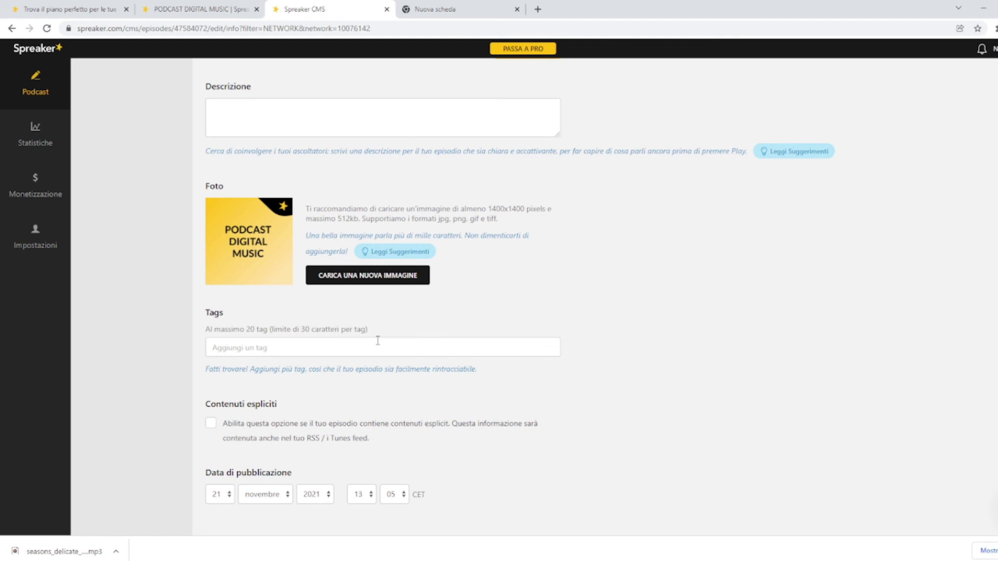
Move PODCAST 1's publication day off 21 November 2021, leaving the change unsaved
scroll(376, 343, down, 2)
scroll(377, 344, up, 2)
scroll(368, 342, down, 3)
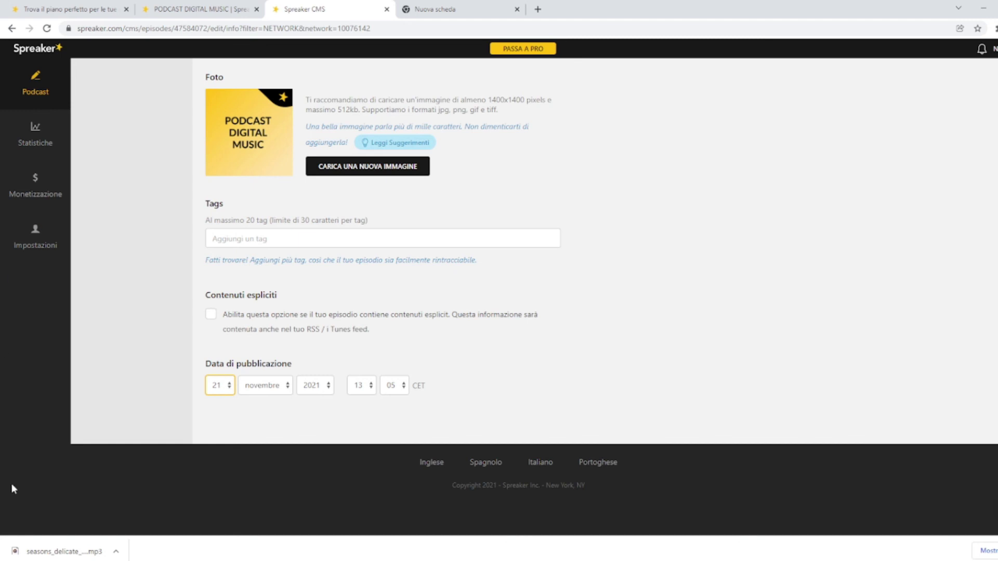
key(Down)
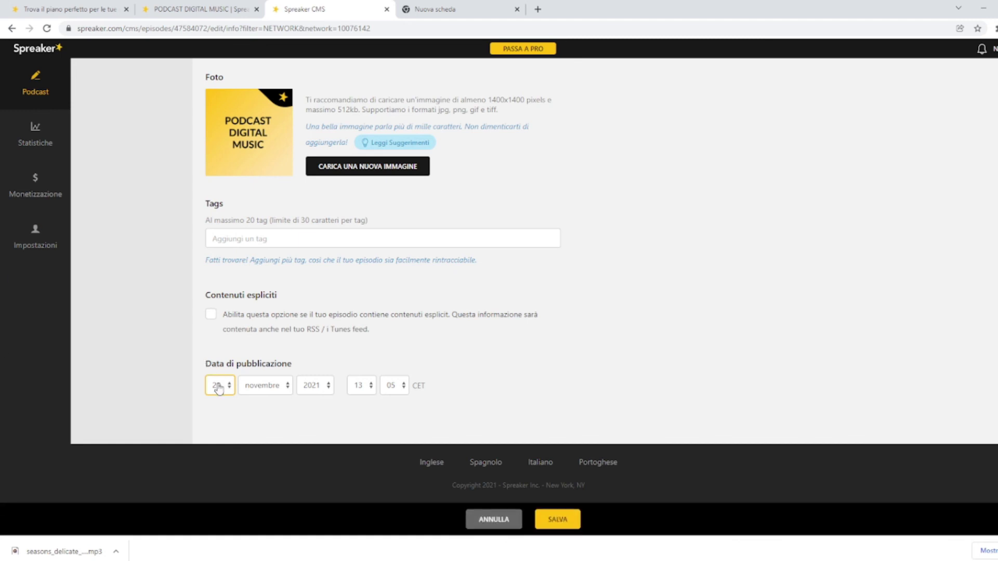